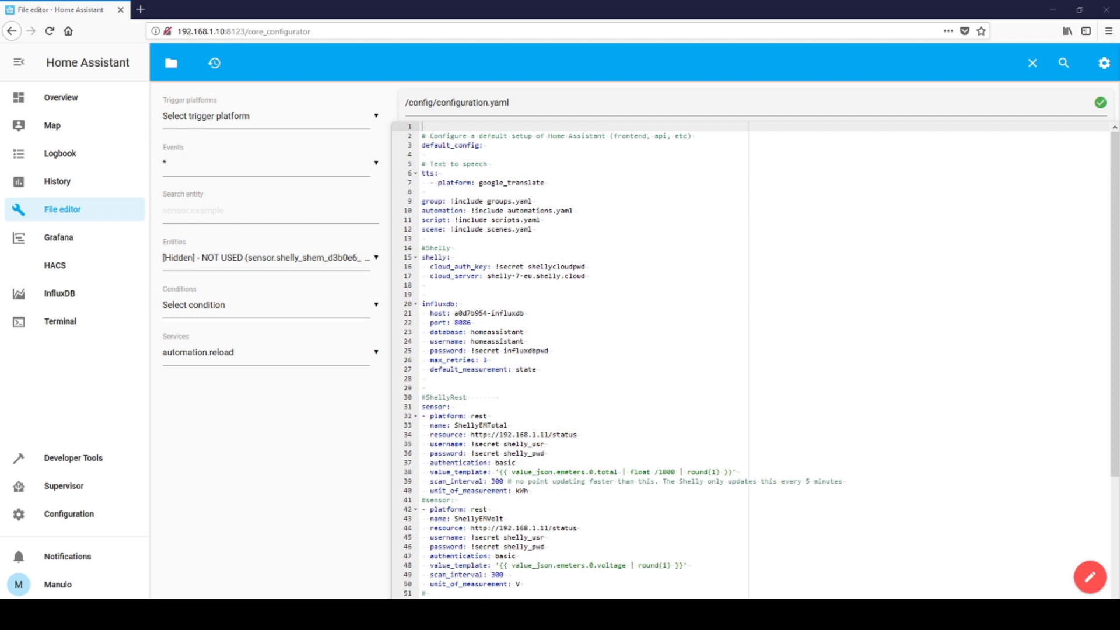
# Step: Add a utility_meter block below the sensors in configuration.yaml, with daily_energy, an empty source, daily cycle, and peak and offpeak tariffs
pyautogui.scroll(-5, 753, 361)
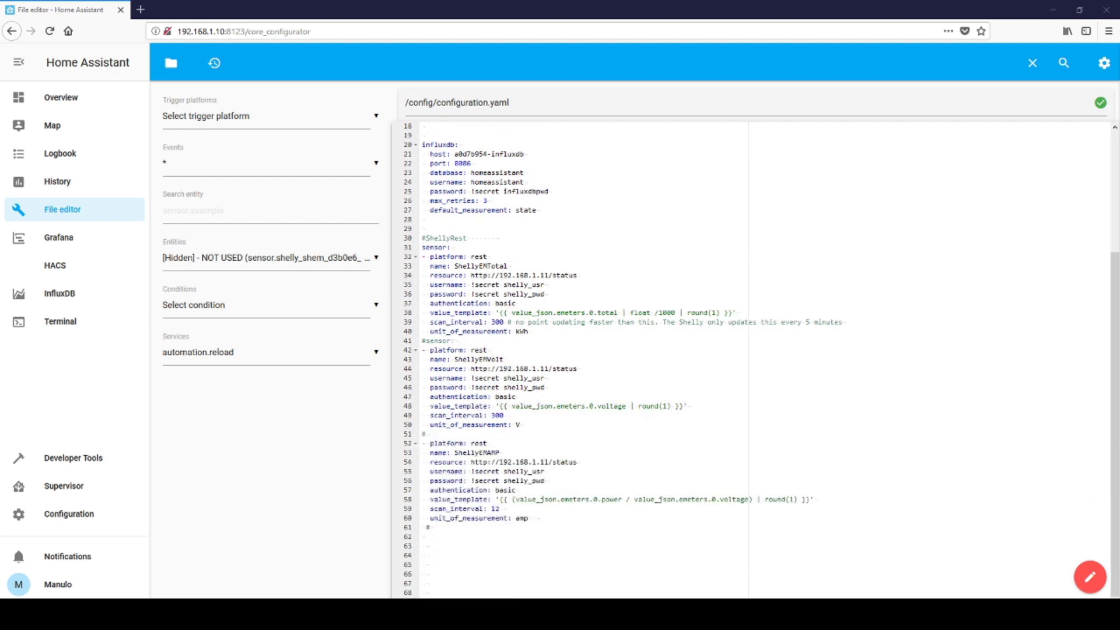
pyautogui.scroll(1, 752, 362)
pyautogui.moveTo(422, 273); pyautogui.dragTo(528, 366)
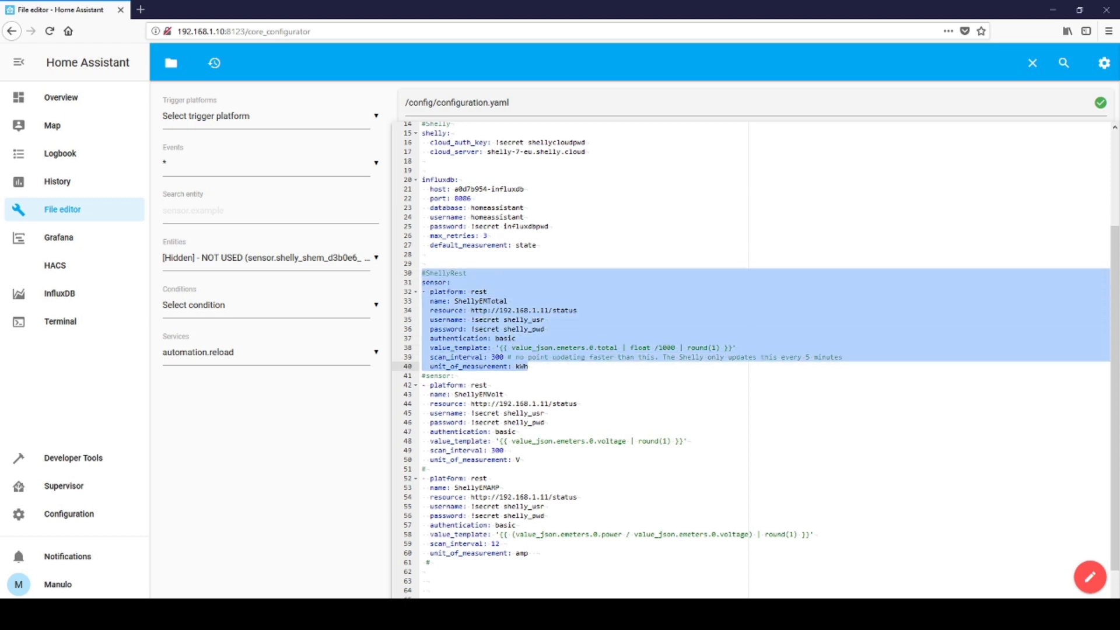
pyautogui.scroll(-1, 528, 366)
pyautogui.click(422, 537)
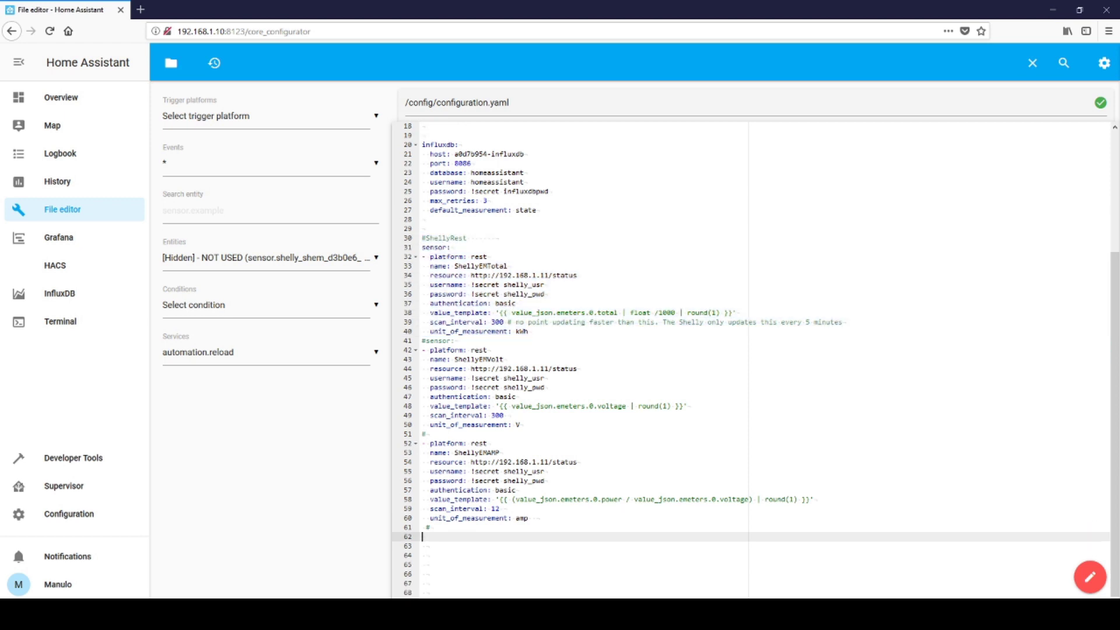
pyautogui.write('# utility_meter utility_meter:   daily_energy:     source:     cycle: daily     tariffs:         - peak         - offpeak')
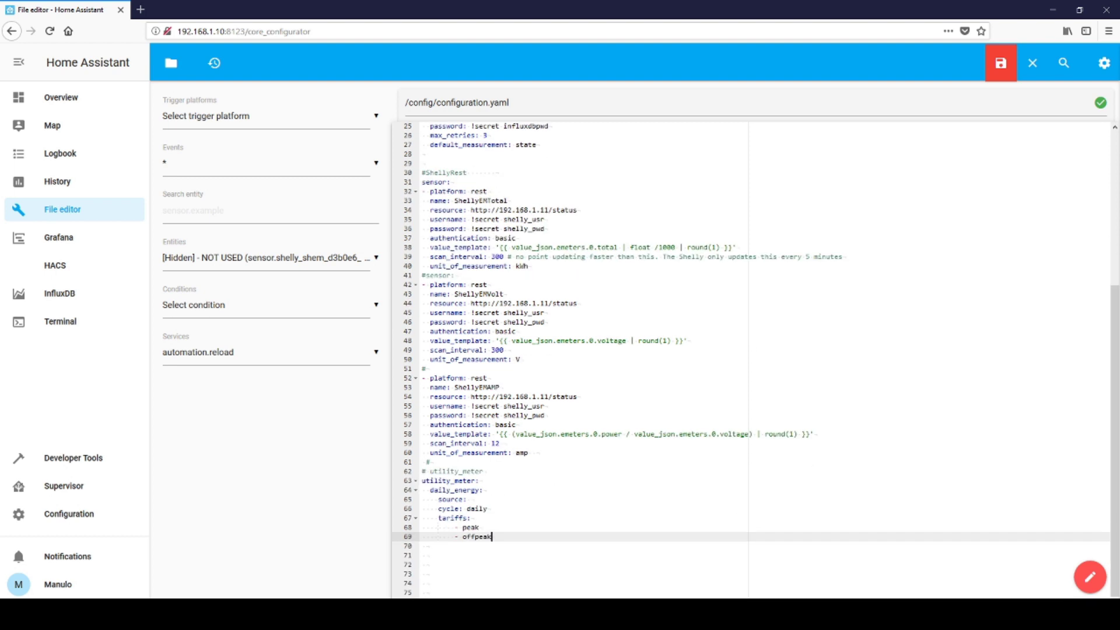
# Step: Set the daily_energy source to sensor.ShellyEMTotal, copying the name from the first REST sensor
pyautogui.click(479, 480)
pyautogui.moveTo(483, 490)
pyautogui.mouseDown()
pyautogui.moveTo(434, 490)
pyautogui.moveTo(468, 499)
pyautogui.mouseUp()
pyautogui.click(471, 499)
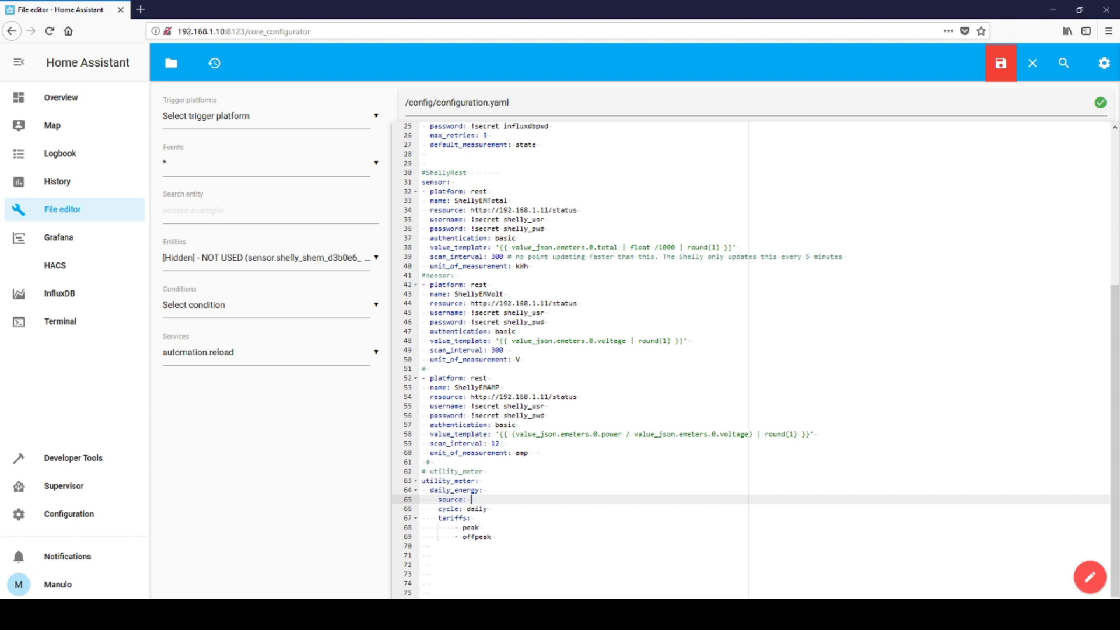
pyautogui.moveTo(455, 201); pyautogui.dragTo(508, 200)
pyautogui.hotkey('ctrl', 'c')
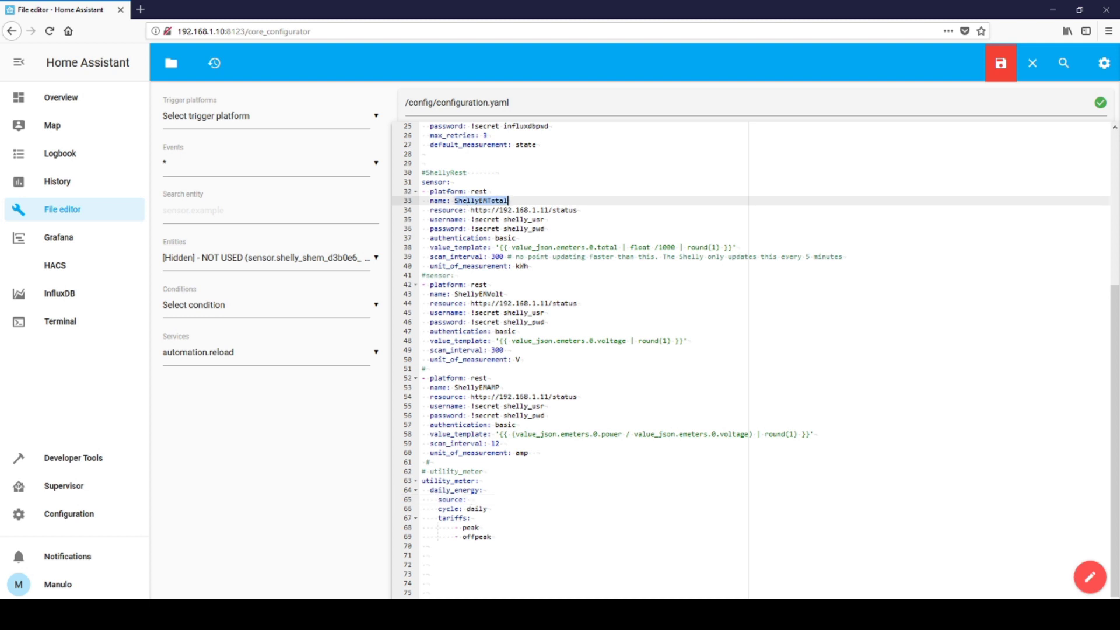
pyautogui.click(470, 499)
pyautogui.write('s')
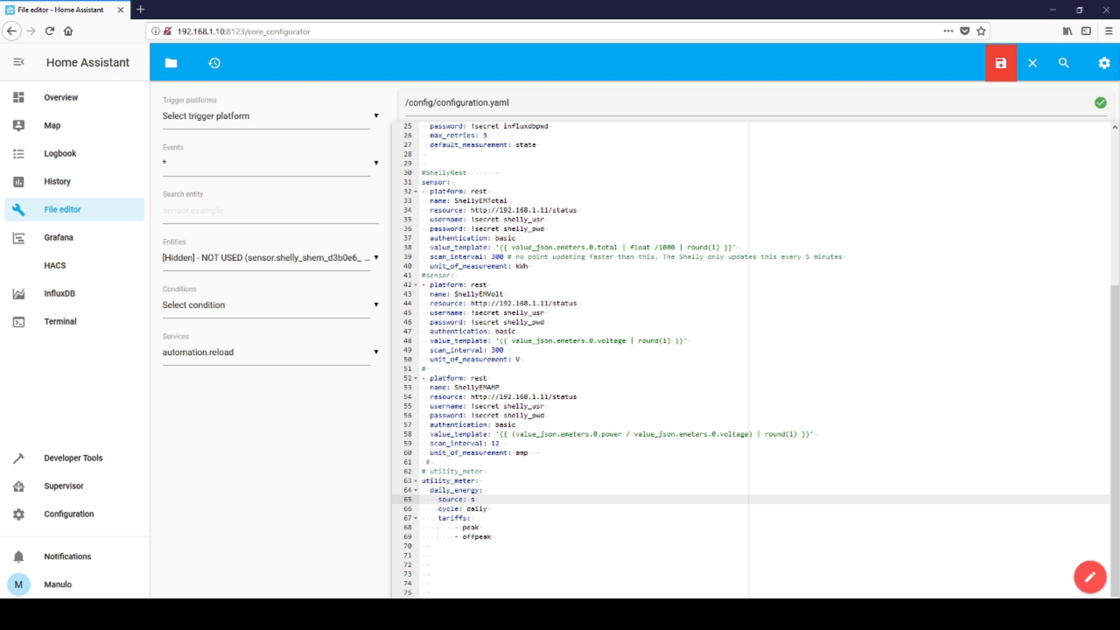
pyautogui.write('ensor.')
pyautogui.hotkey('ctrl', 'v')
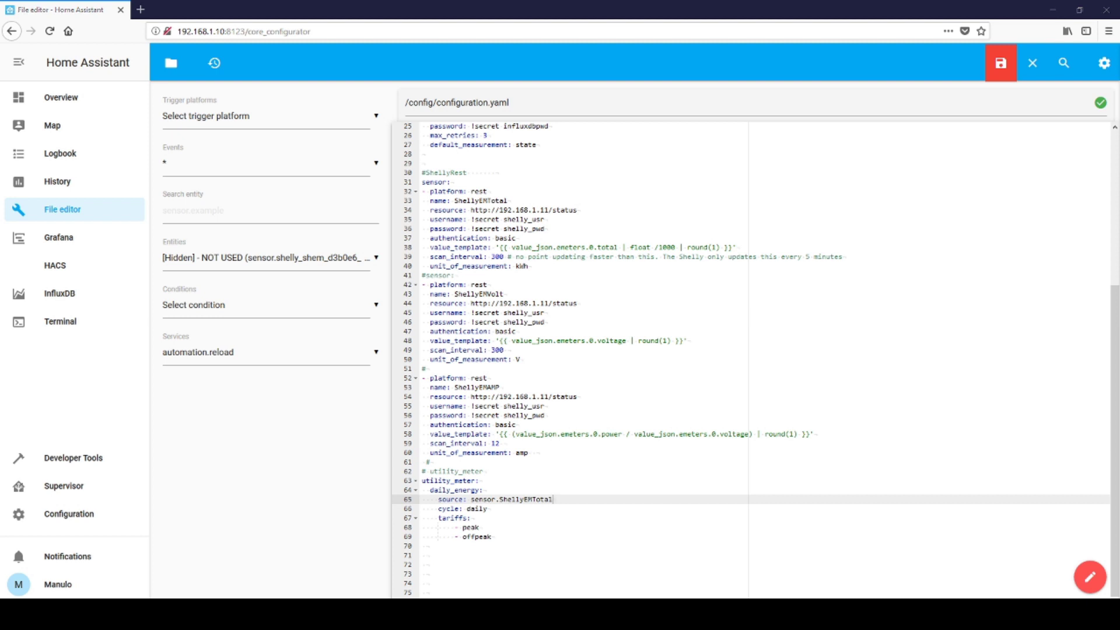
# Step: Add monthly_energy and year_energy meters for sensor.ShellyEMTotal with monthly and yearly cycles and peak/offpeak tariffs, and save the file
pyautogui.moveTo(454, 528); pyautogui.dragTo(492, 536)
pyautogui.click(493, 537)
pyautogui.press('Return')
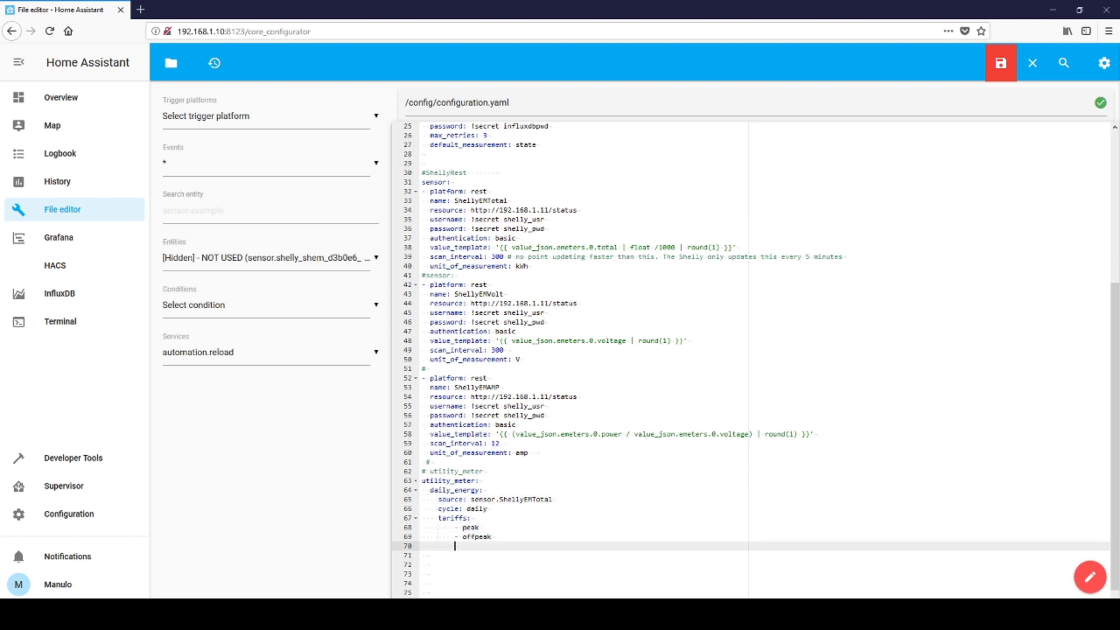
pyautogui.hotkey('ctrl', 's')
pyautogui.hotkey('ctrl', 'v')
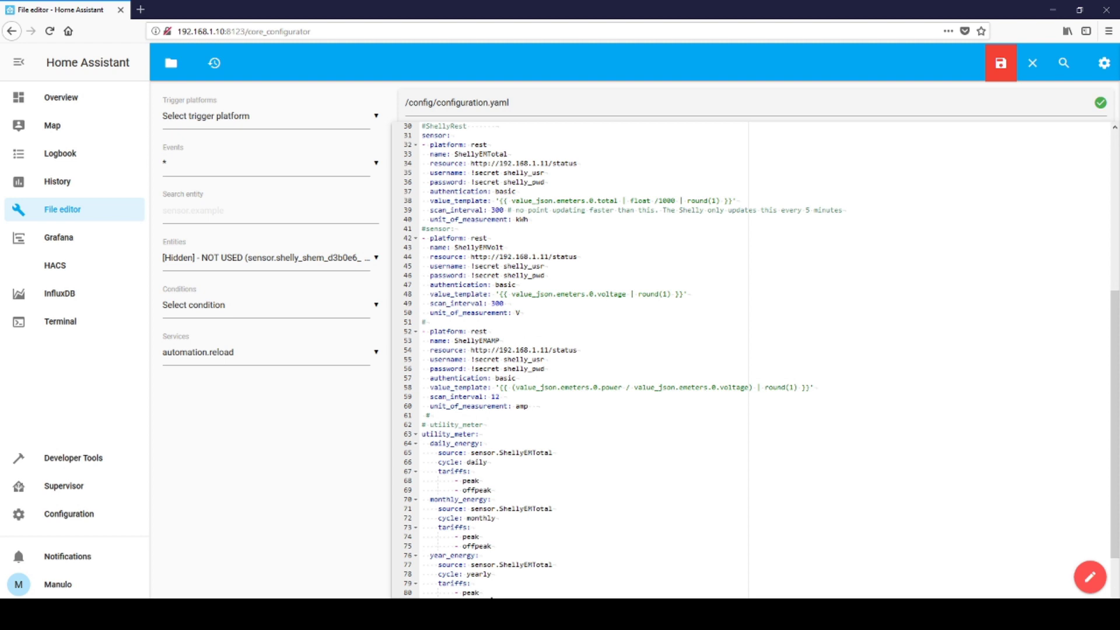
pyautogui.click(1001, 63)
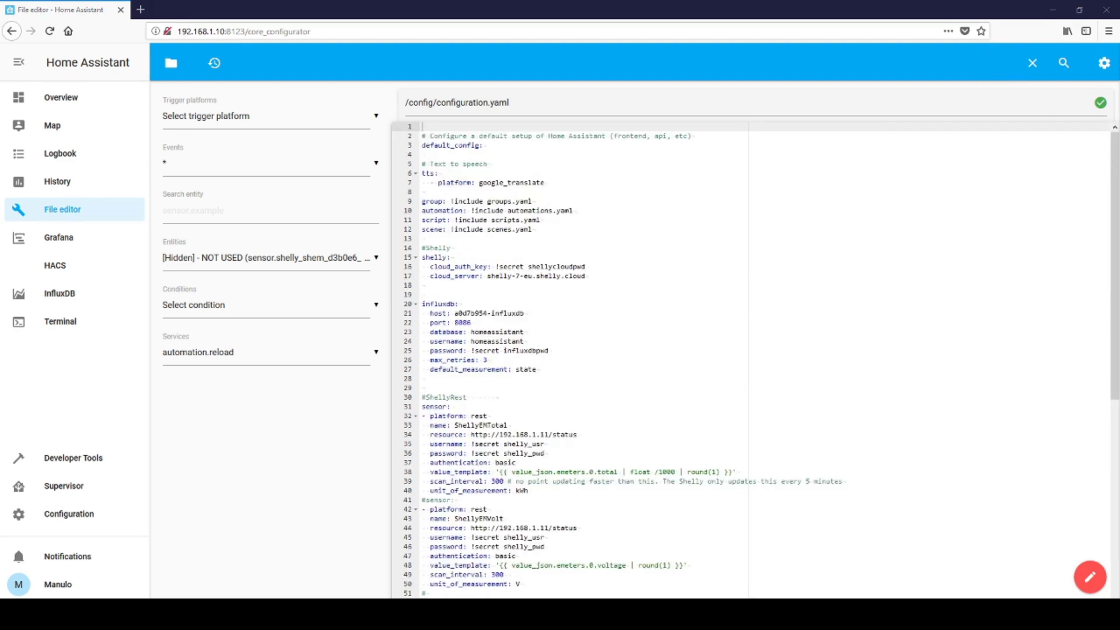
# Step: Create a new automation named SHOWPEAKOFFPEAK from the automations configuration
pyautogui.click(69, 514)
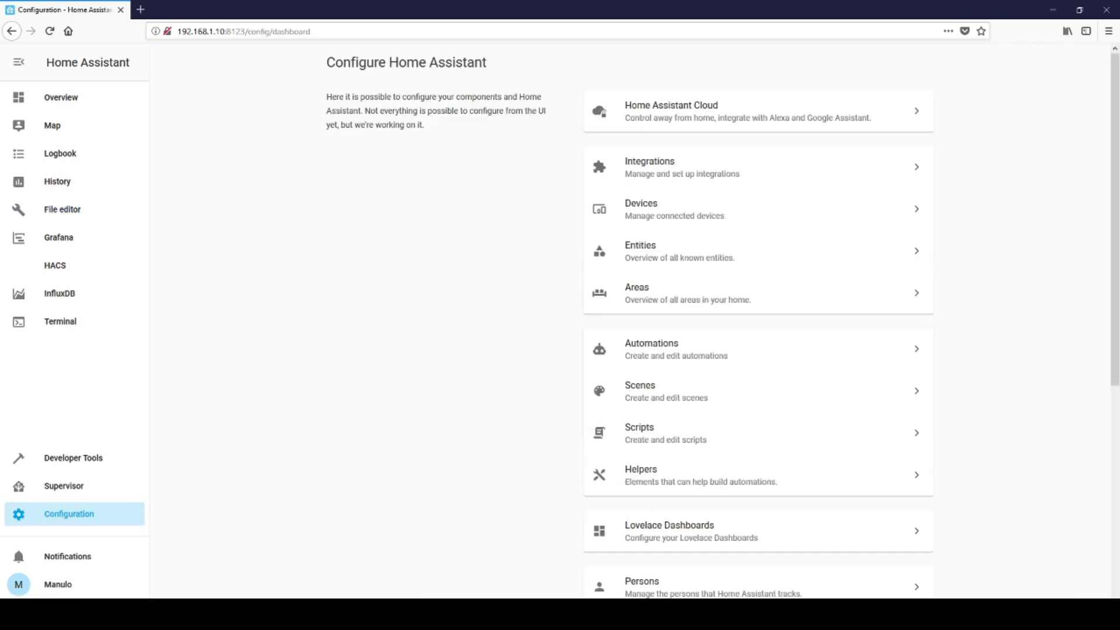
pyautogui.click(676, 349)
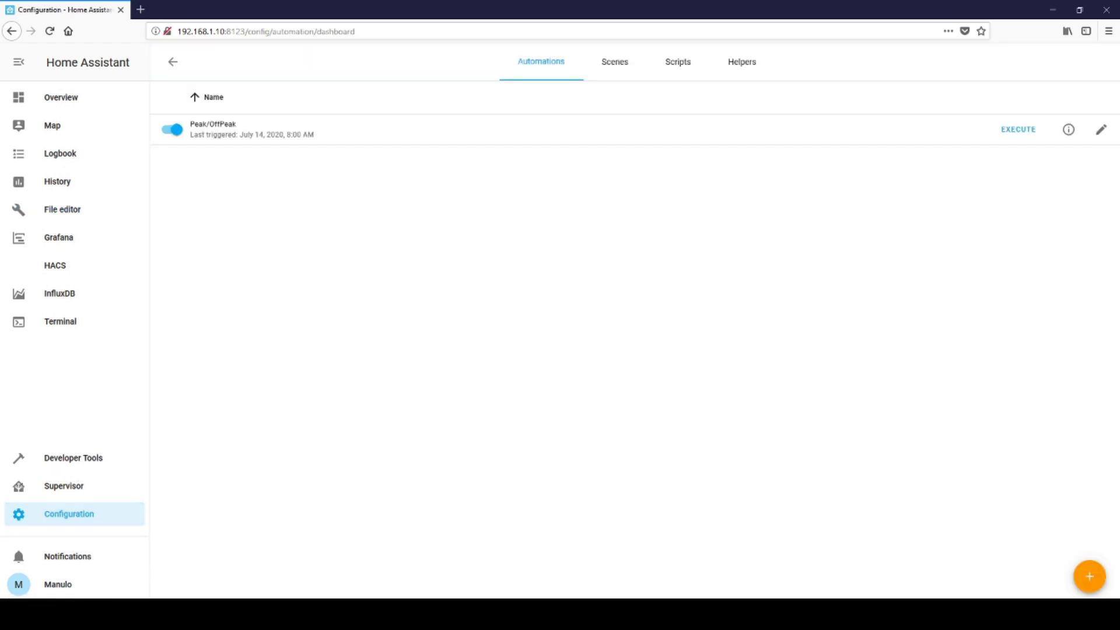
pyautogui.click(1088, 576)
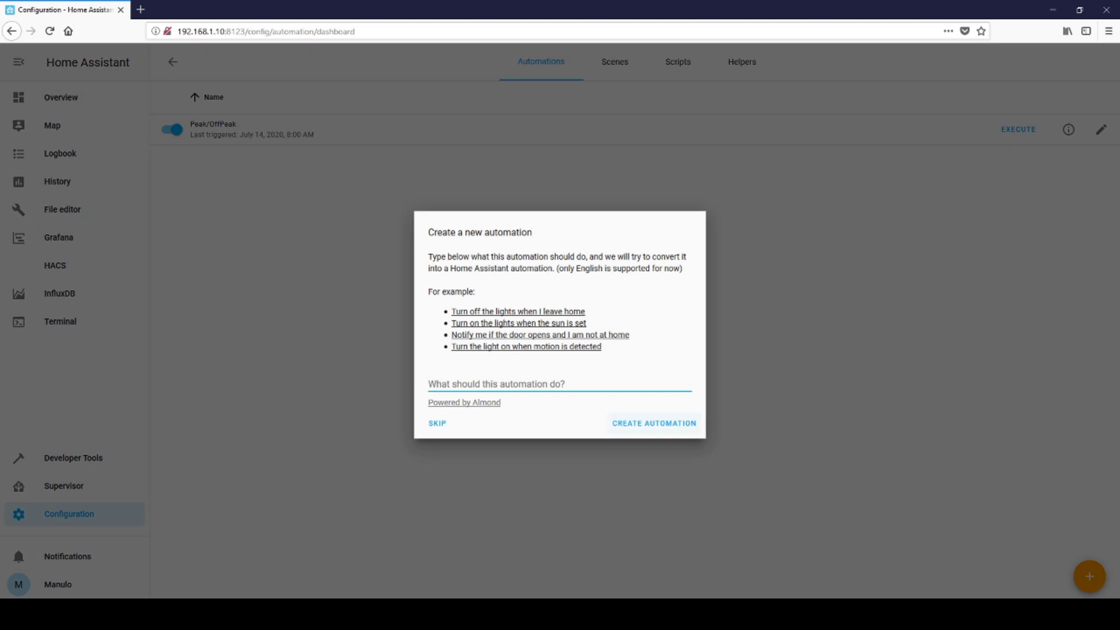
pyautogui.write('SHOWPEAKOFF')
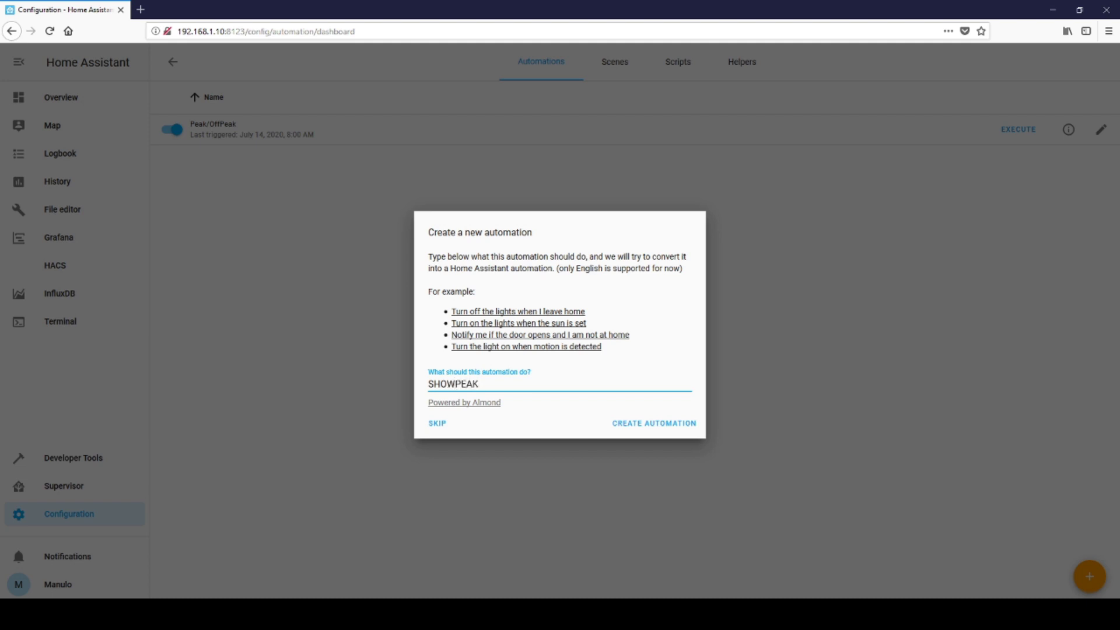
pyautogui.write('PEAK')
pyautogui.click(654, 423)
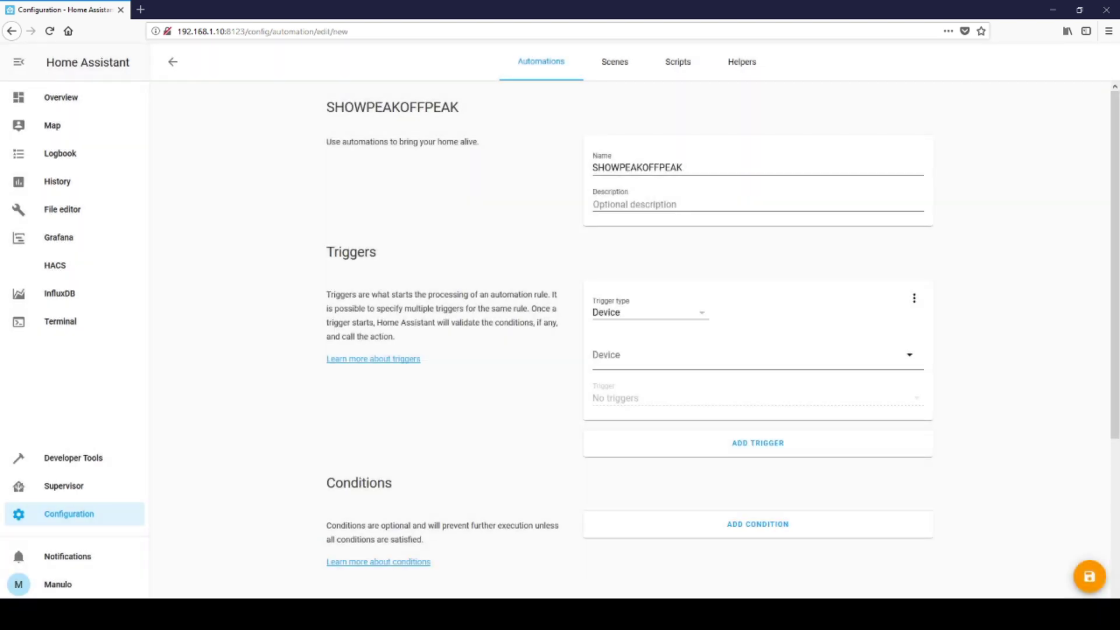
# Step: Set the automation's first trigger to type Time at 9:00
pyautogui.click(650, 312)
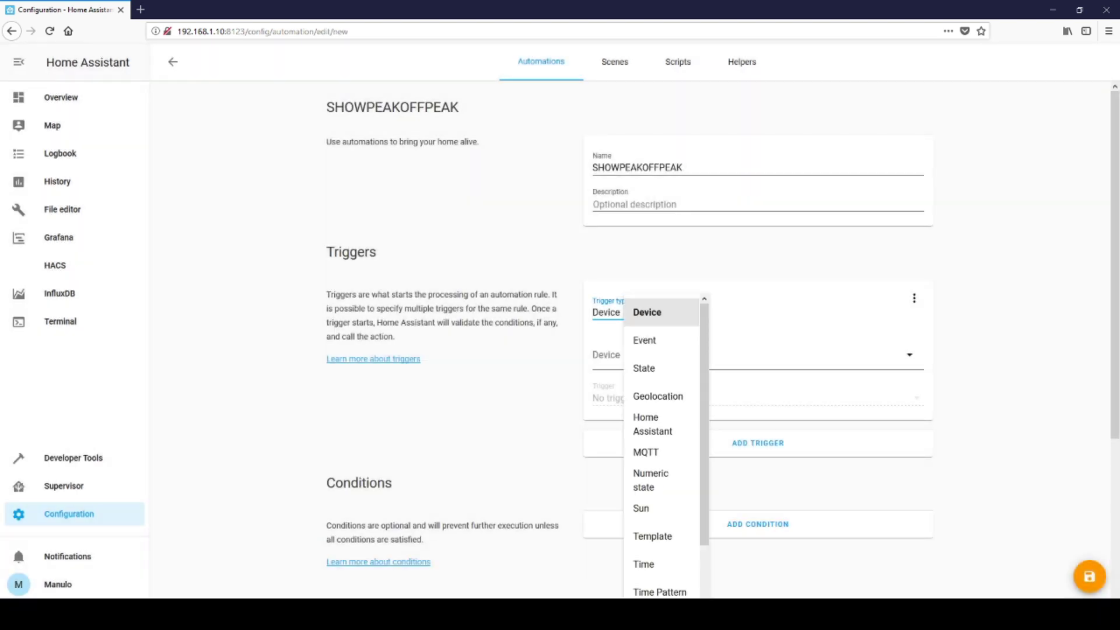
pyautogui.scroll(-2, 662, 443)
pyautogui.scroll(2, 662, 444)
pyautogui.scroll(-2, 662, 443)
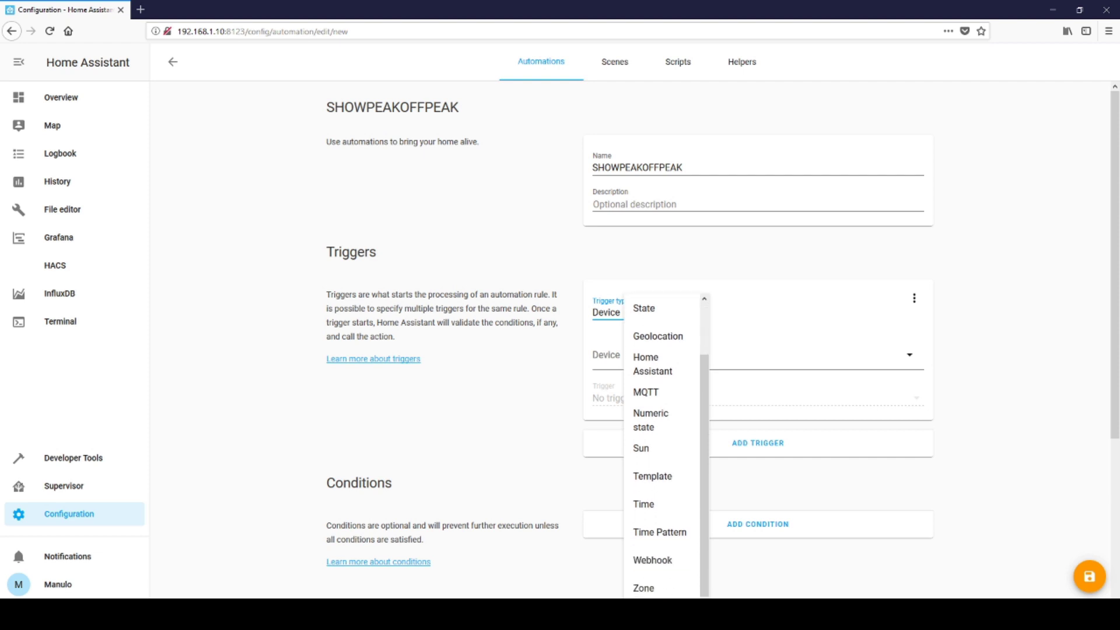
pyautogui.click(661, 504)
pyautogui.click(757, 348)
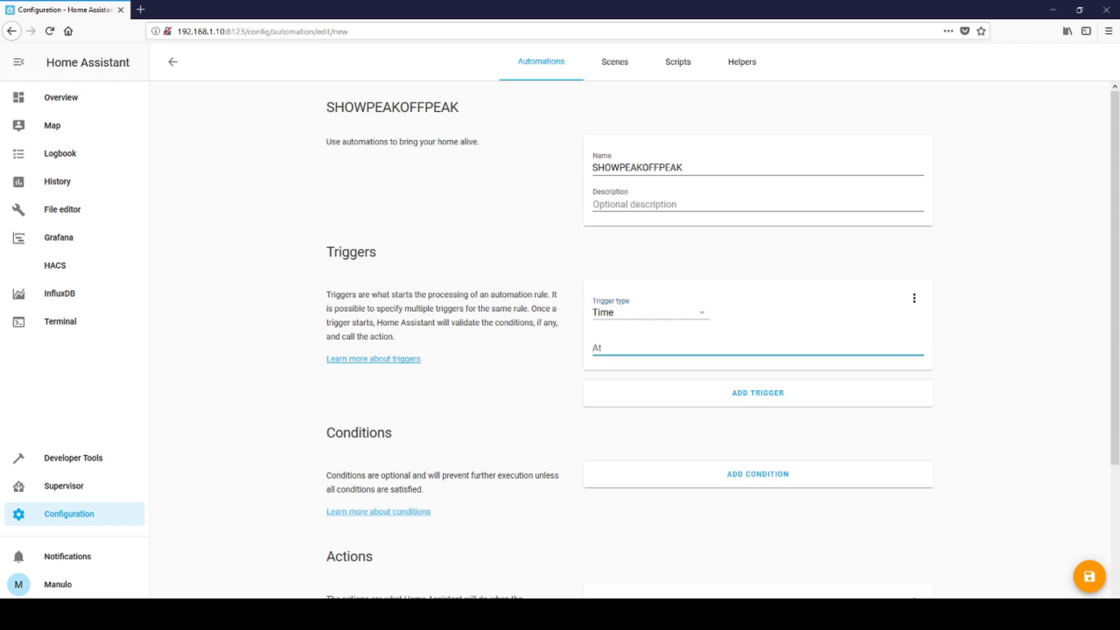
pyautogui.write('9:00')
# Step: Add a second trigger of type Time at 23:00
pyautogui.press('Tab')
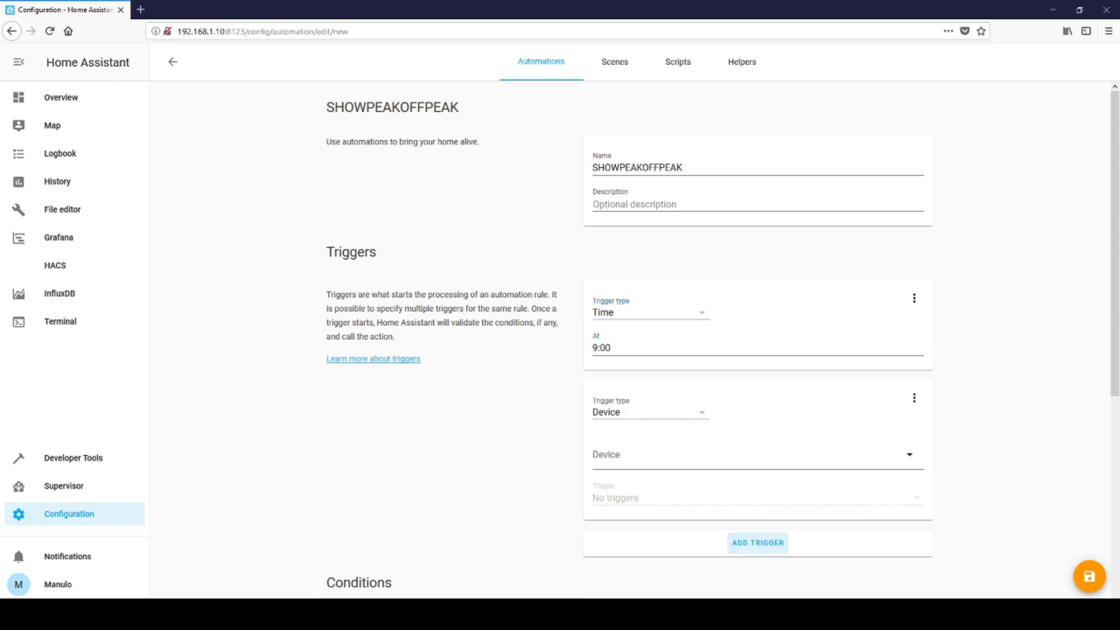
pyautogui.click(649, 412)
pyautogui.scroll(-2, 662, 496)
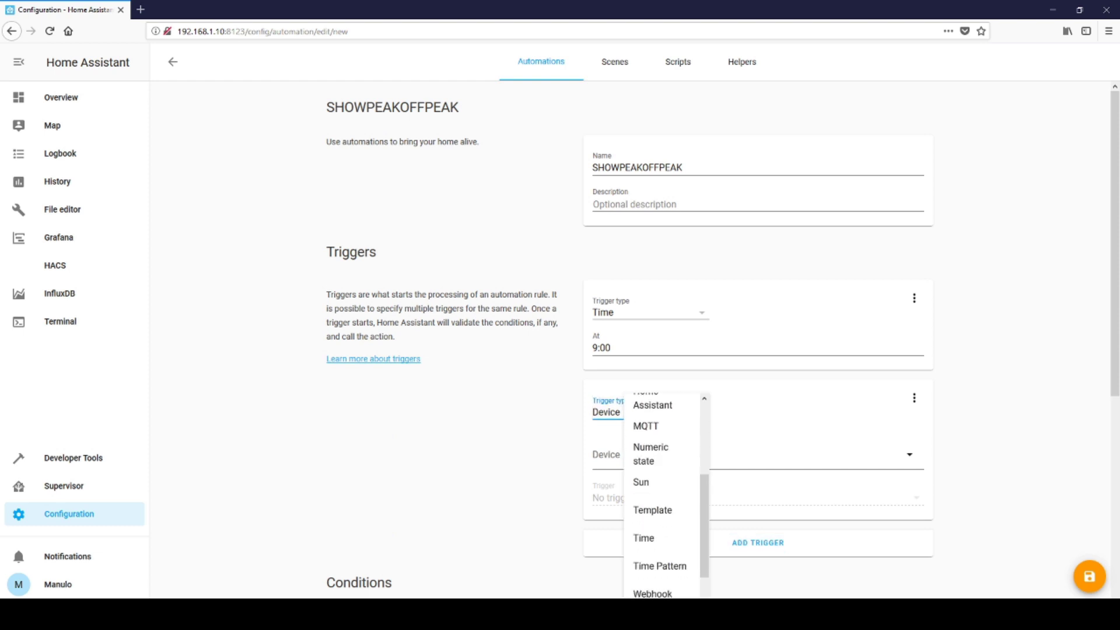
pyautogui.click(644, 538)
pyautogui.click(601, 447)
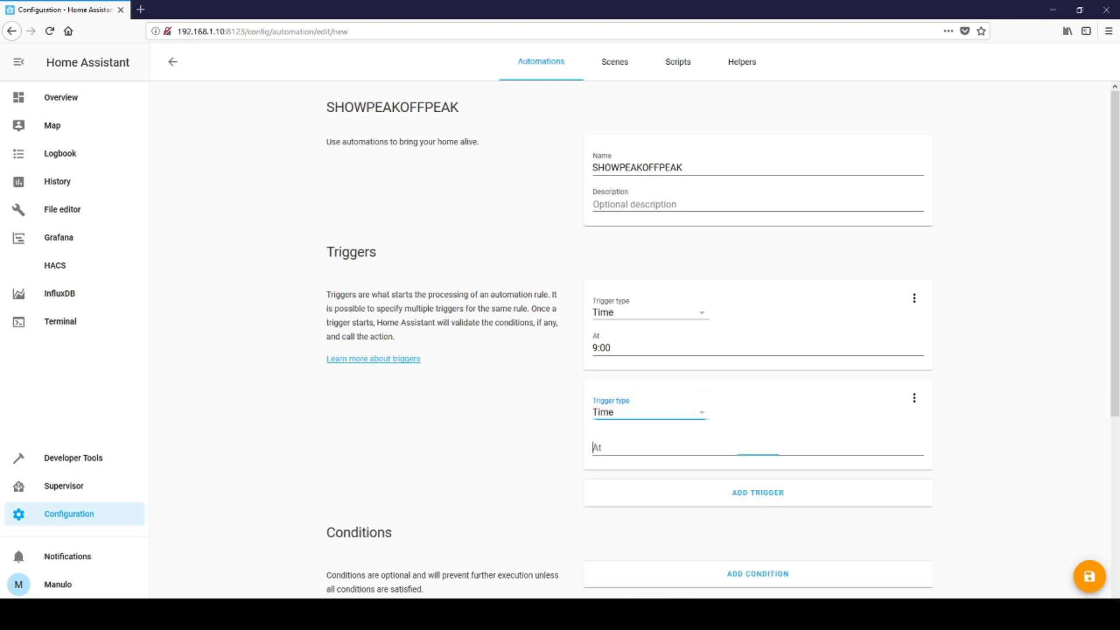
pyautogui.write('23')
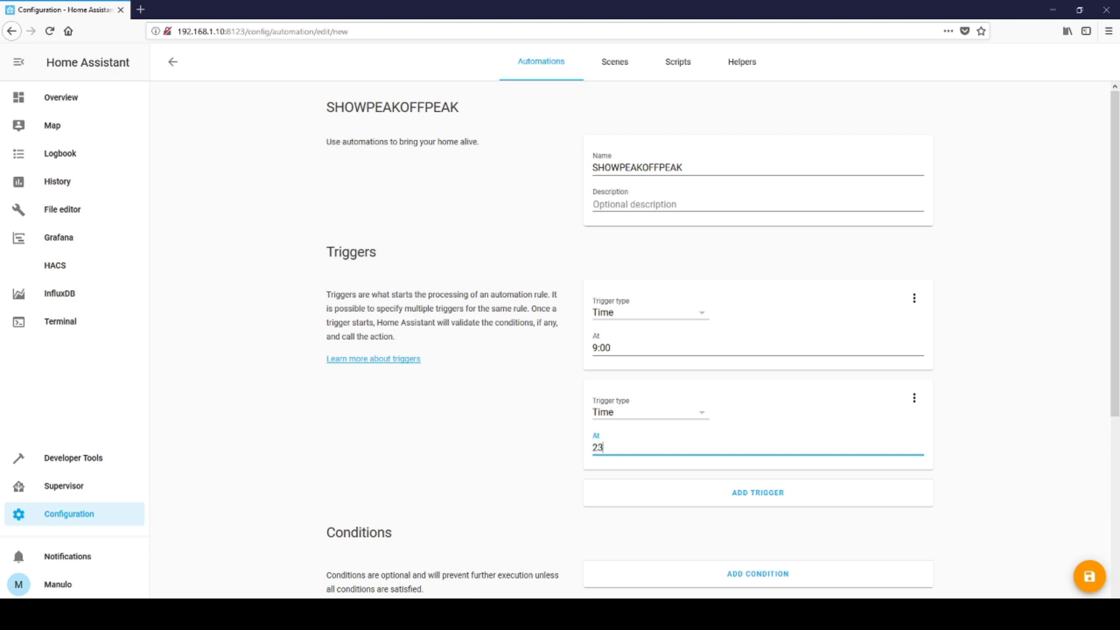
pyautogui.write(':00')
# Step: Make the first action a service call to utility_meter.next_tariff
pyautogui.scroll(-5, 630, 339)
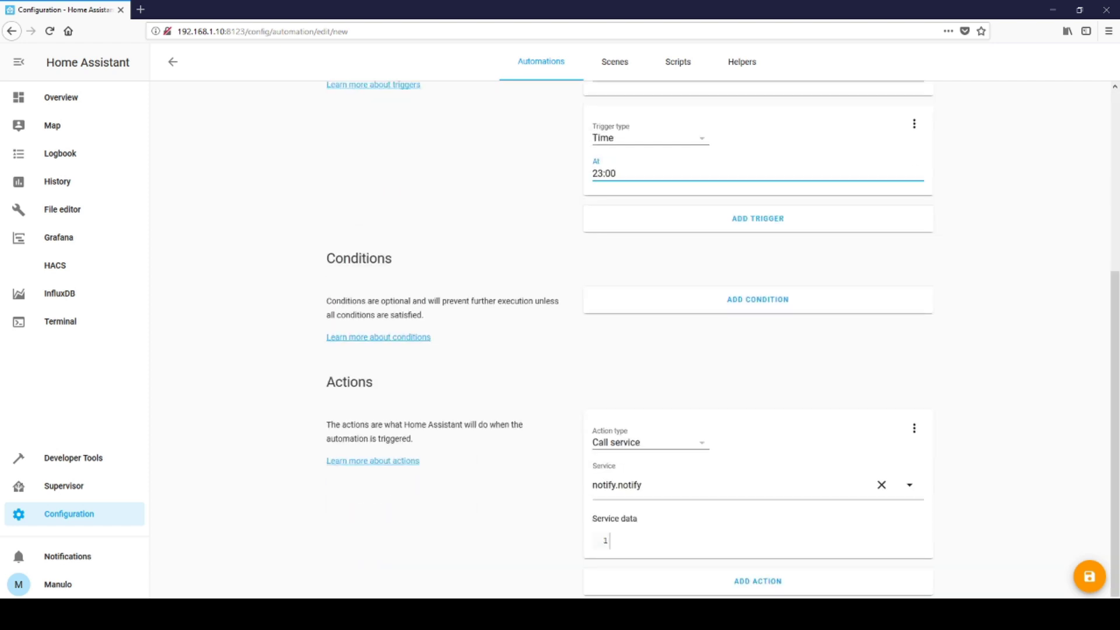
pyautogui.click(649, 441)
pyautogui.click(663, 582)
pyautogui.click(645, 485)
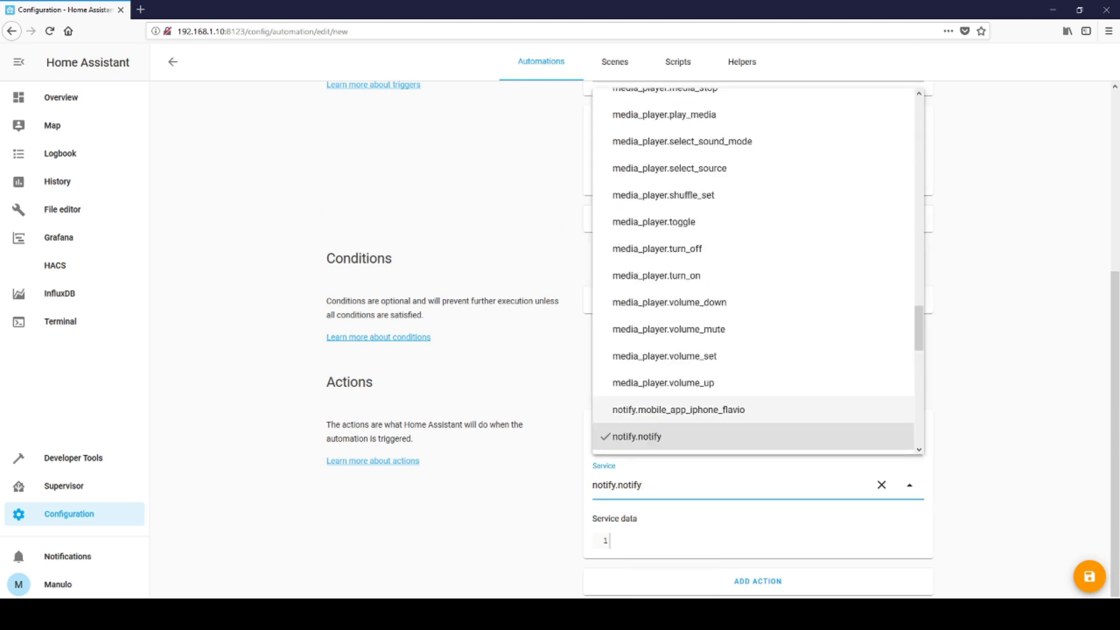
pyautogui.scroll(4, 753, 315)
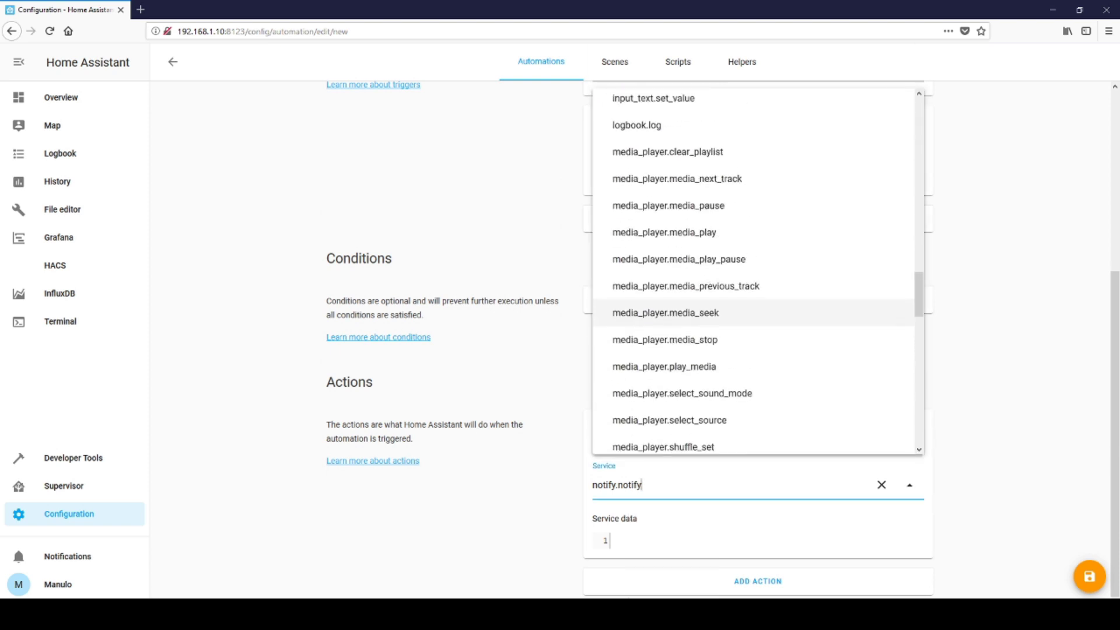
pyautogui.scroll(4, 700, 309)
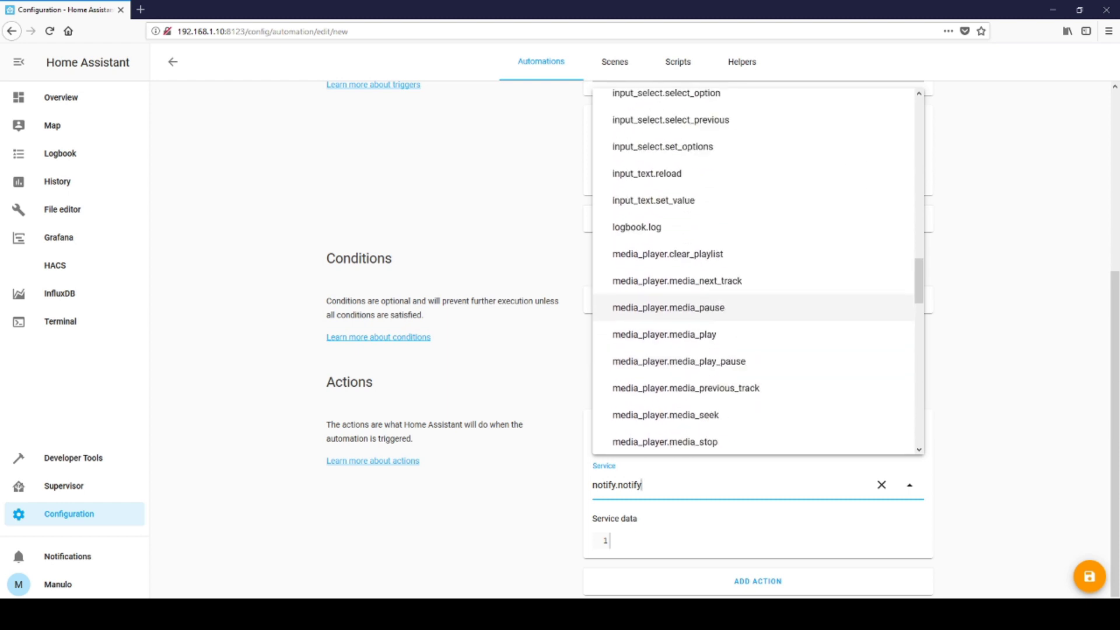
pyautogui.scroll(10, 700, 321)
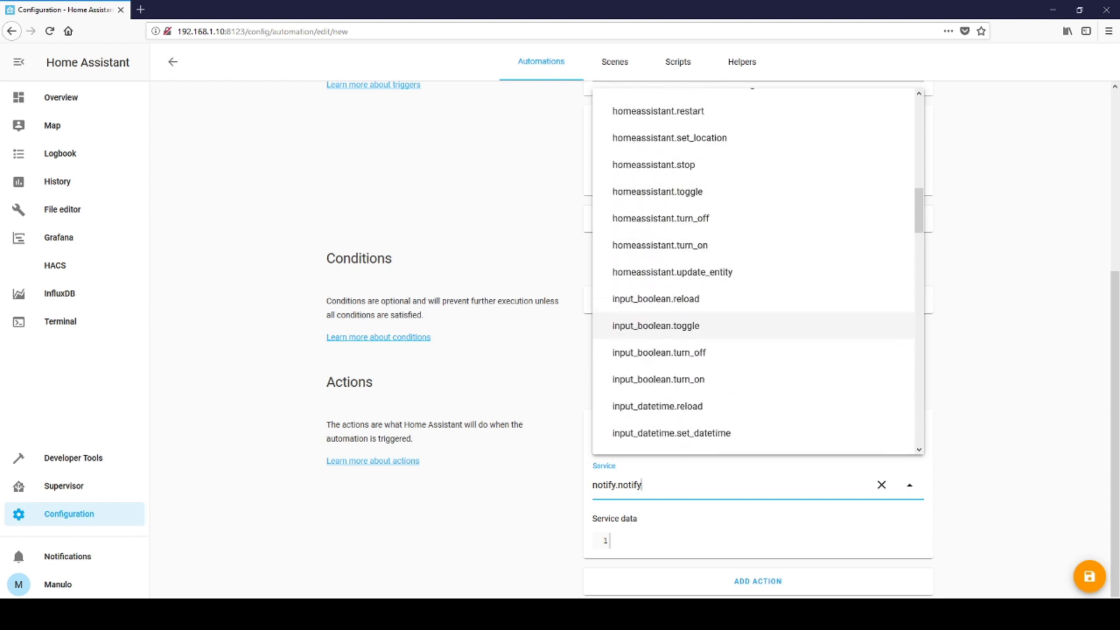
pyautogui.scroll(3, 700, 327)
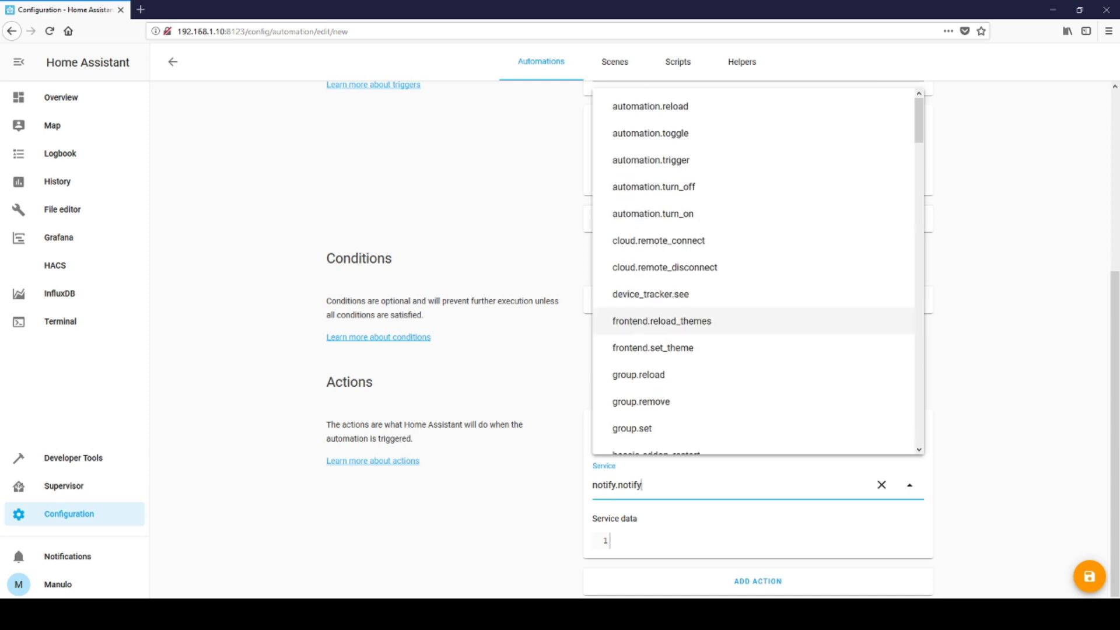
pyautogui.scroll(-20, 700, 315)
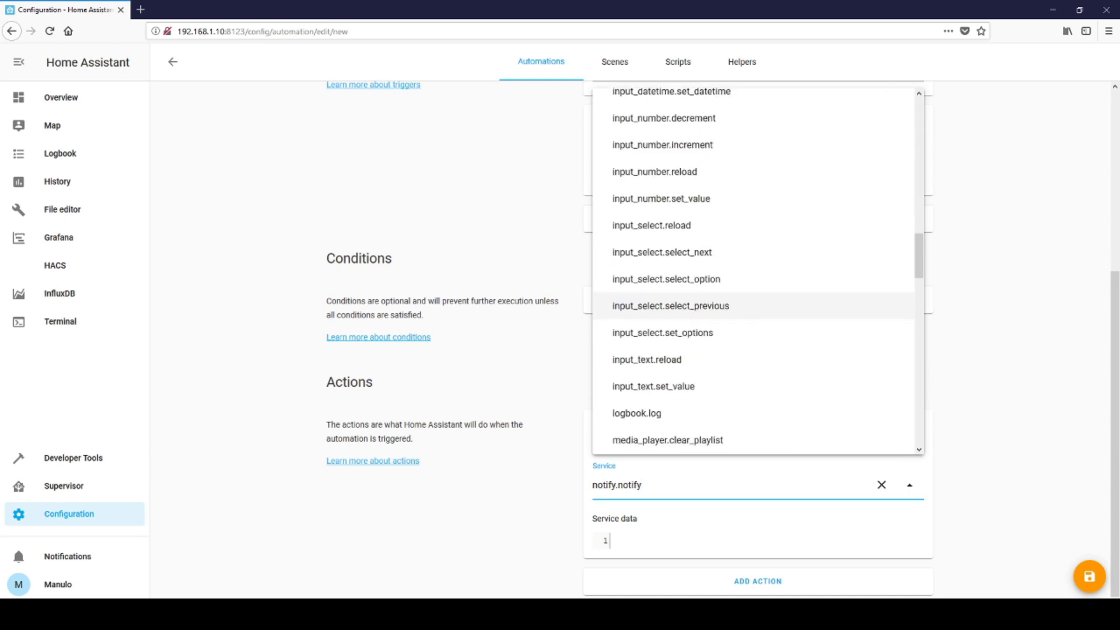
pyautogui.scroll(-6, 753, 268)
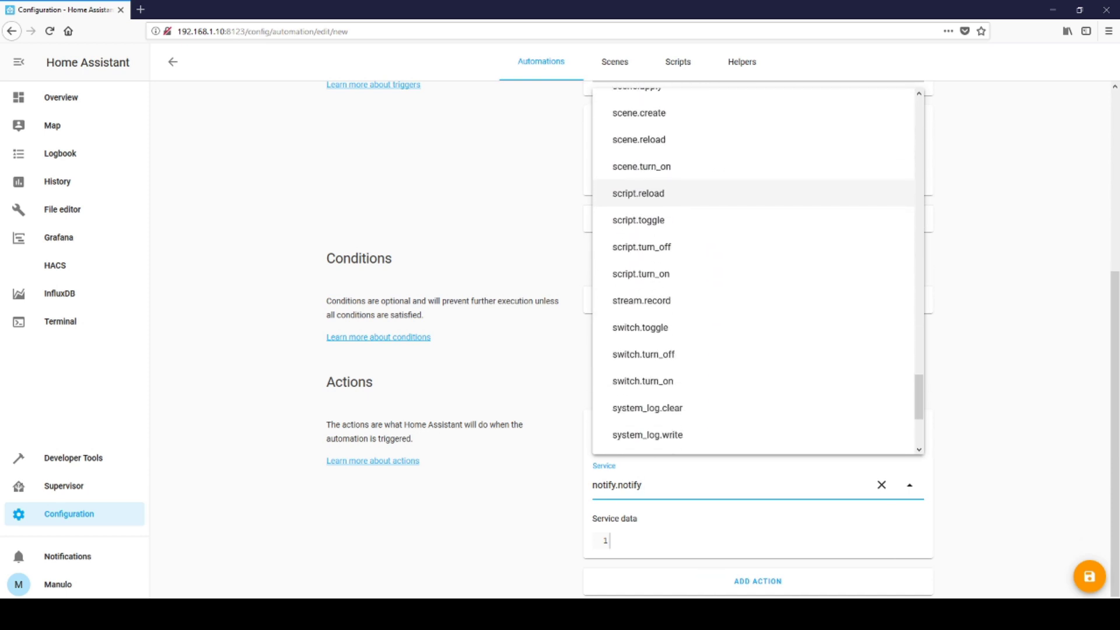
pyautogui.scroll(-1, 752, 269)
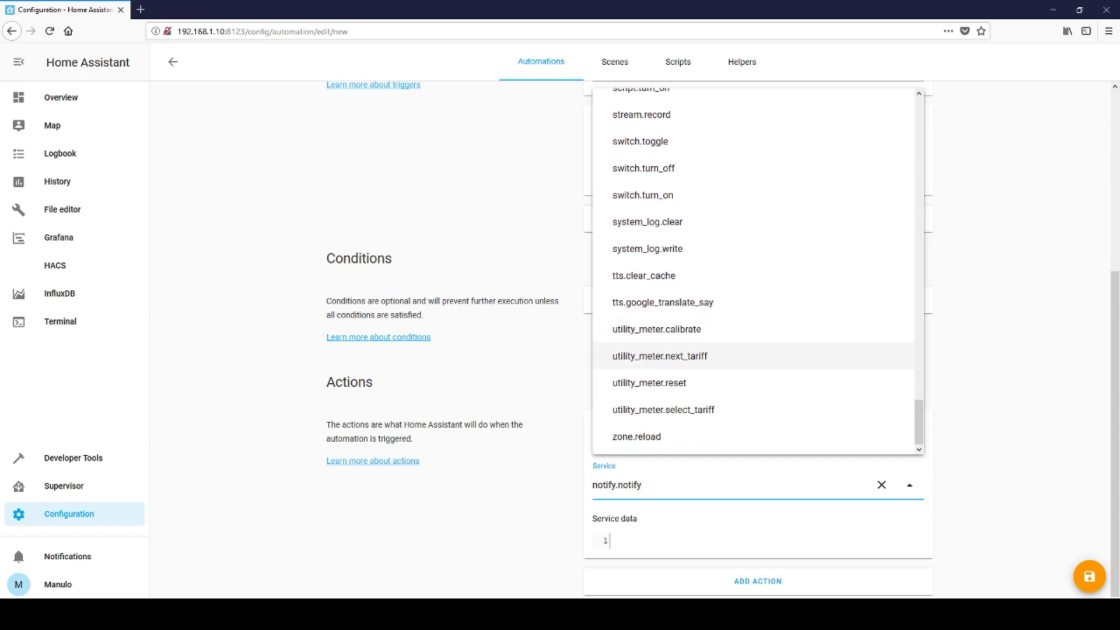
pyautogui.click(659, 356)
# Step: Set the target entity of the next_tariff service call to utility_meter.daily_energy
pyautogui.scroll(-1, 758, 349)
pyautogui.click(749, 485)
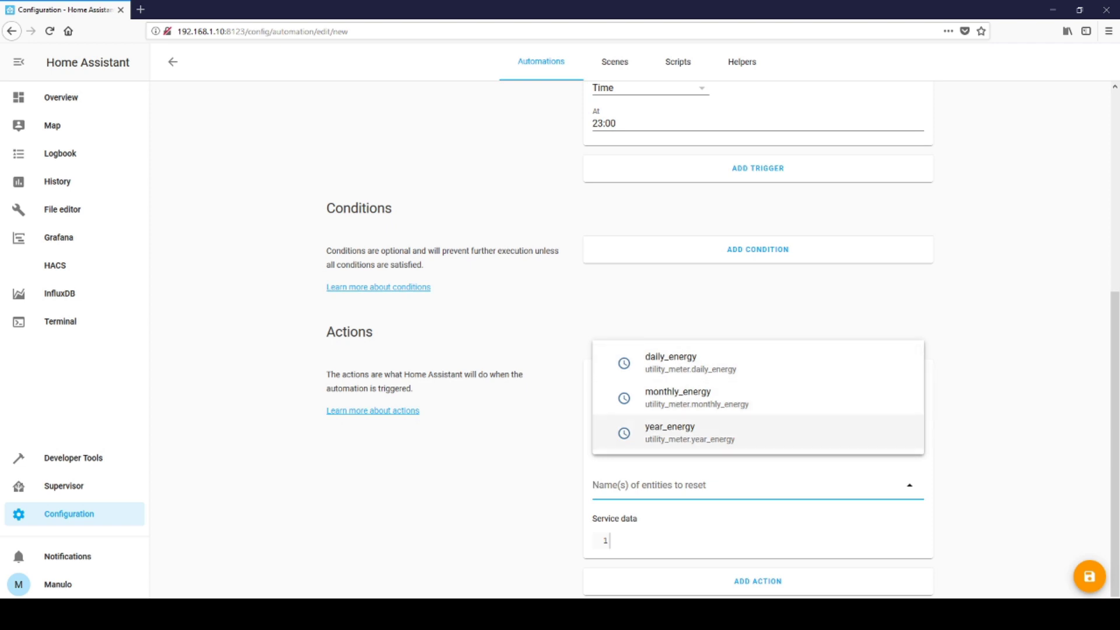
pyautogui.click(671, 362)
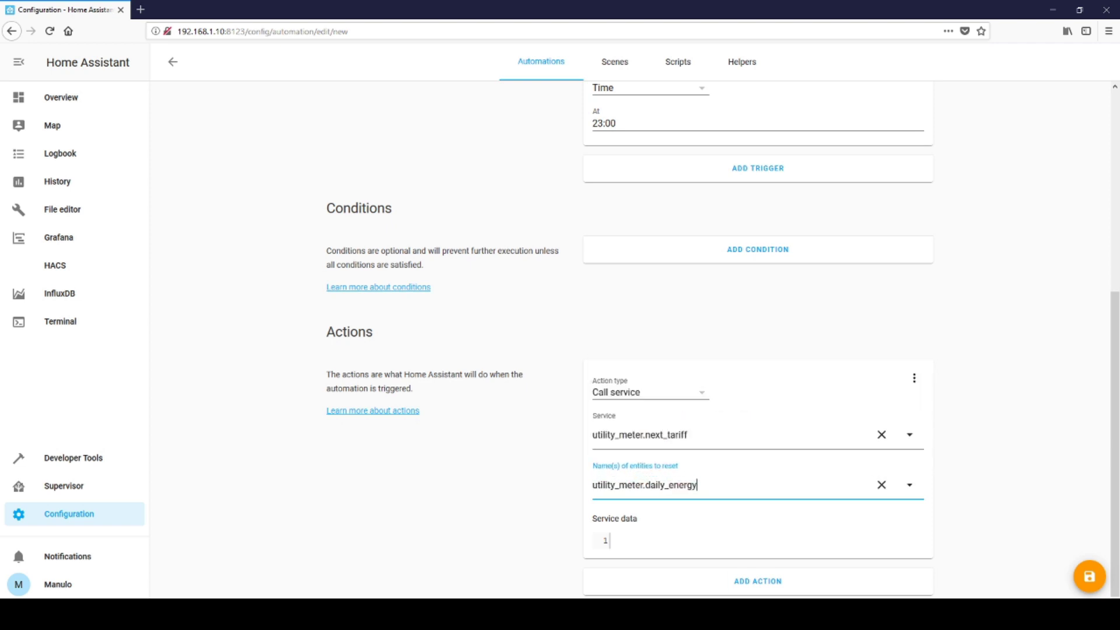
# Step: Add a second action to the automation and set its type to Call service
pyautogui.click(757, 580)
pyautogui.scroll(-3, 758, 581)
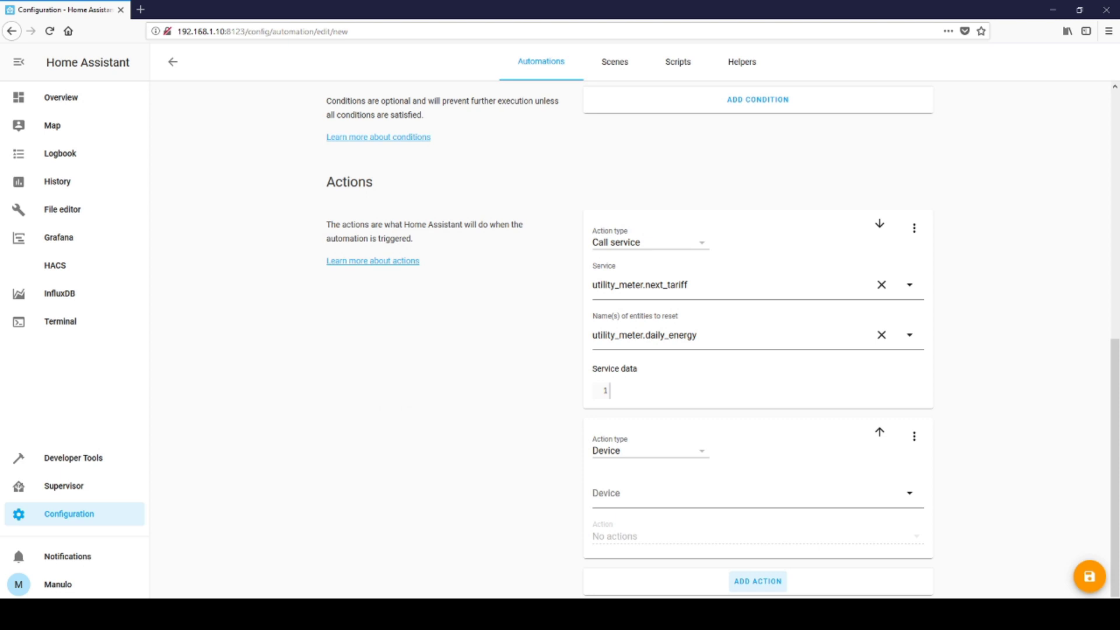
pyautogui.click(649, 450)
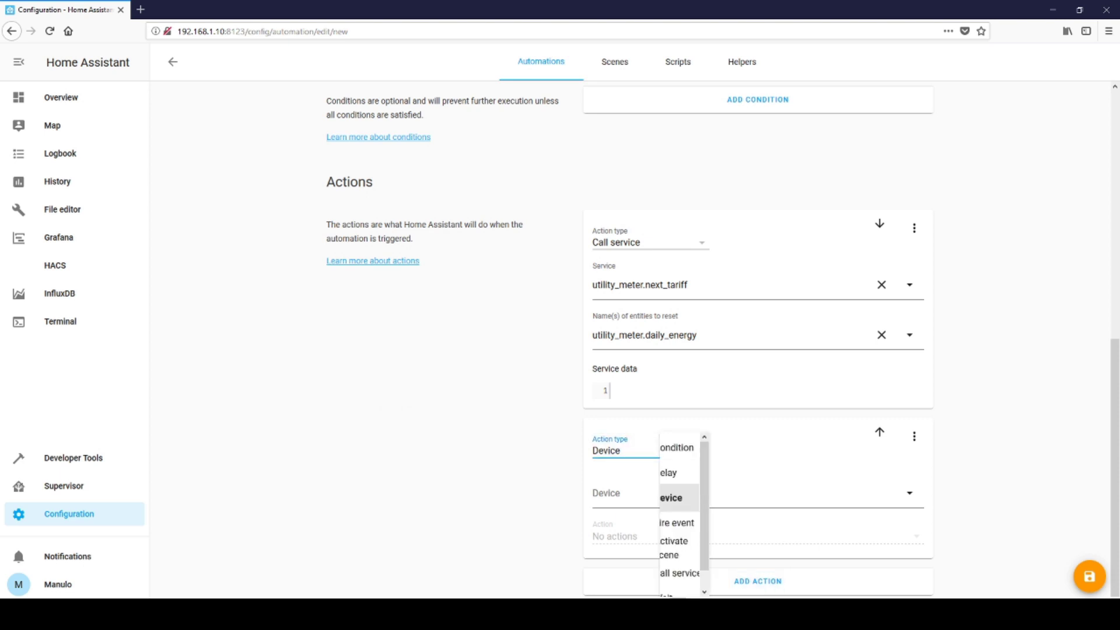
pyautogui.press('Escape')
pyautogui.click(644, 448)
pyautogui.click(679, 573)
# Step: Choose utility_meter.next_tariff as the service called by the second action
pyautogui.click(650, 493)
pyautogui.scroll(-4, 649, 372)
pyautogui.scroll(-15, 753, 371)
pyautogui.scroll(-10, 753, 377)
pyautogui.scroll(-10, 752, 361)
pyautogui.scroll(-5, 753, 356)
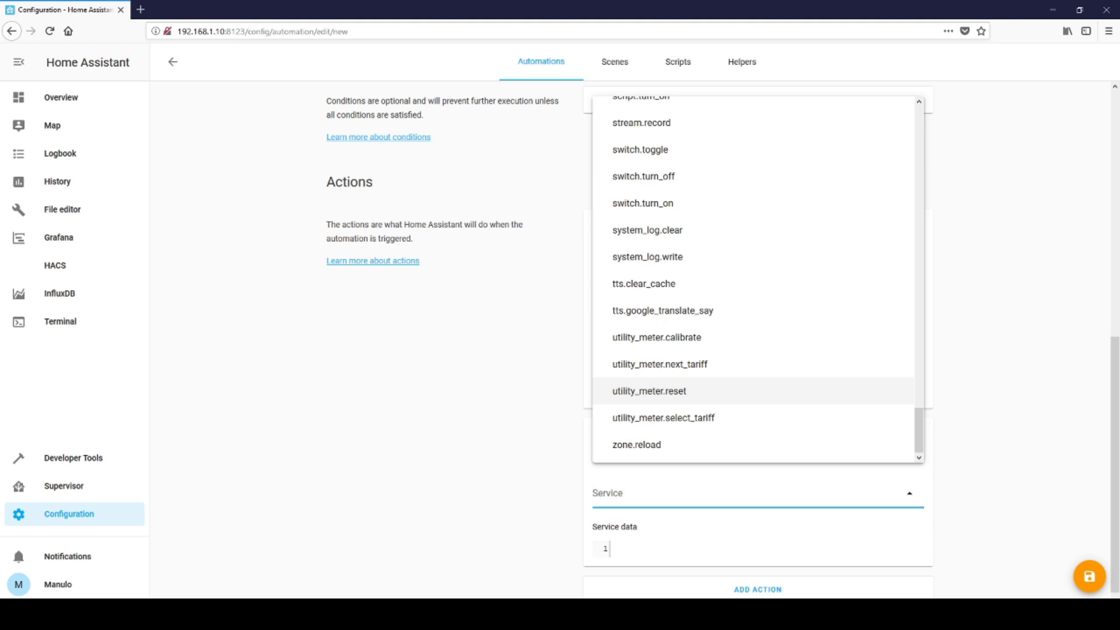
pyautogui.click(659, 364)
# Step: Set the target entity of the second action to utility_meter.monthly_energy
pyautogui.scroll(-1, 660, 364)
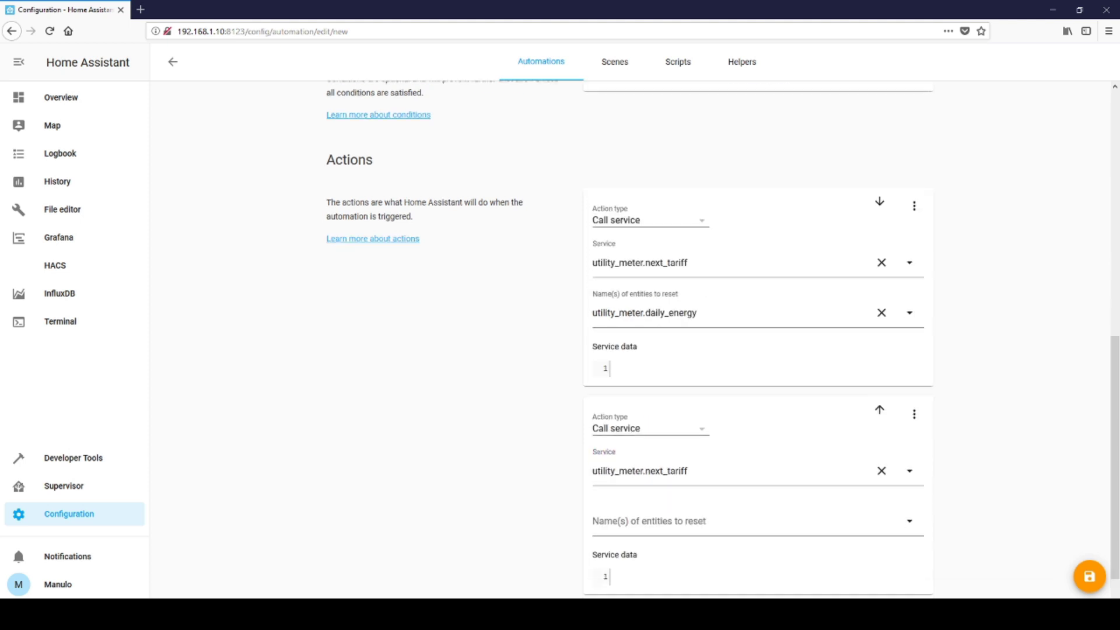
pyautogui.scroll(-1, 758, 350)
pyautogui.click(648, 485)
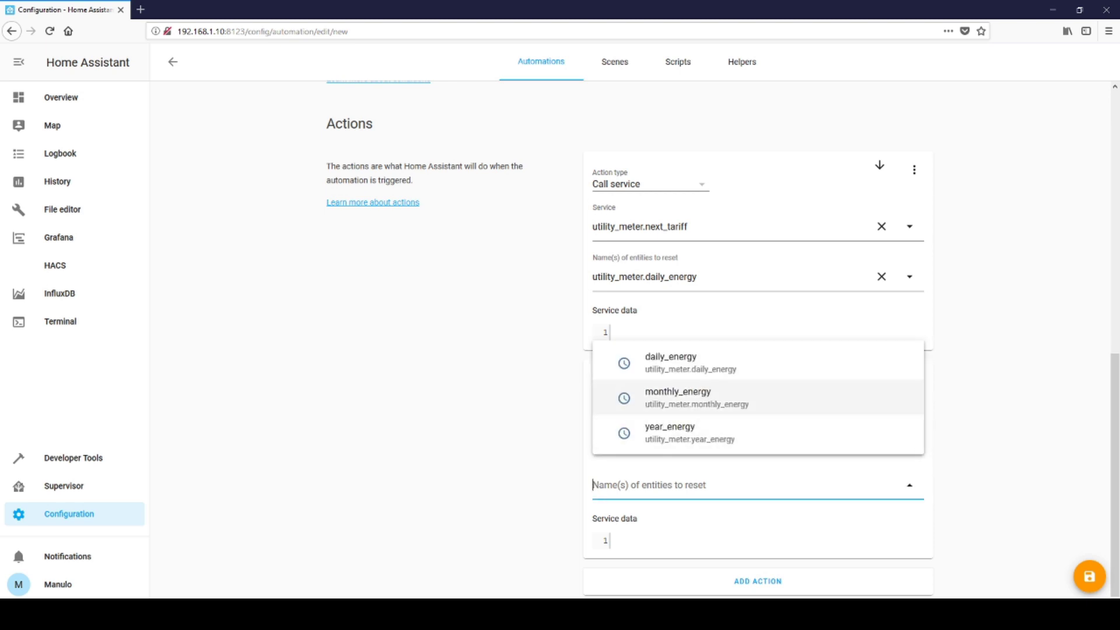
pyautogui.click(676, 398)
# Step: Add a third action of type Call service that calls utility_meter.next_tariff
pyautogui.click(757, 581)
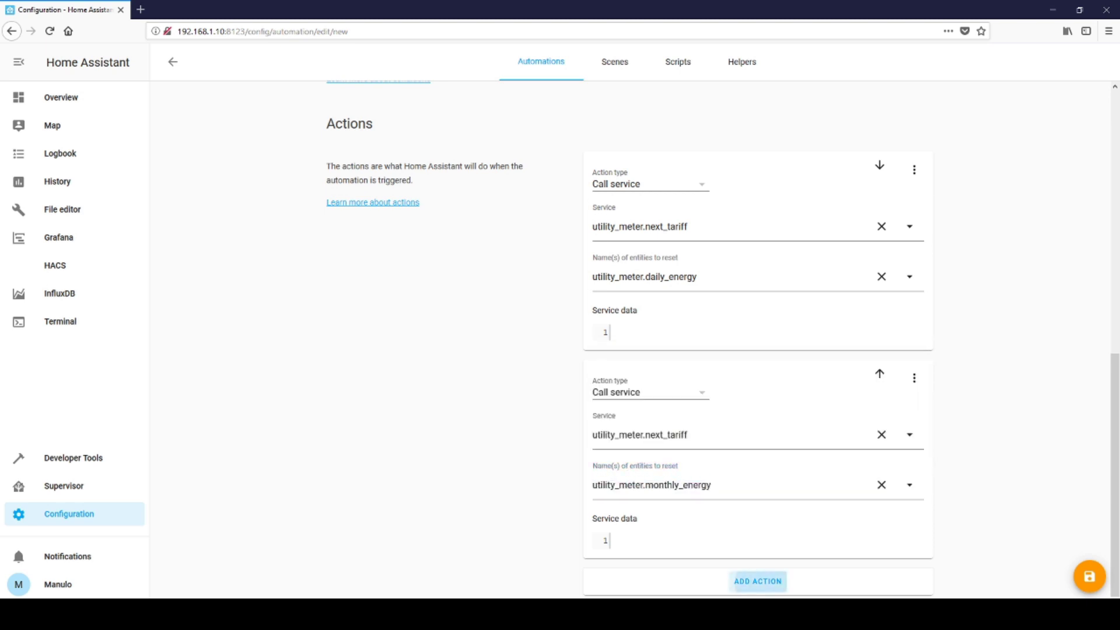
pyautogui.click(650, 450)
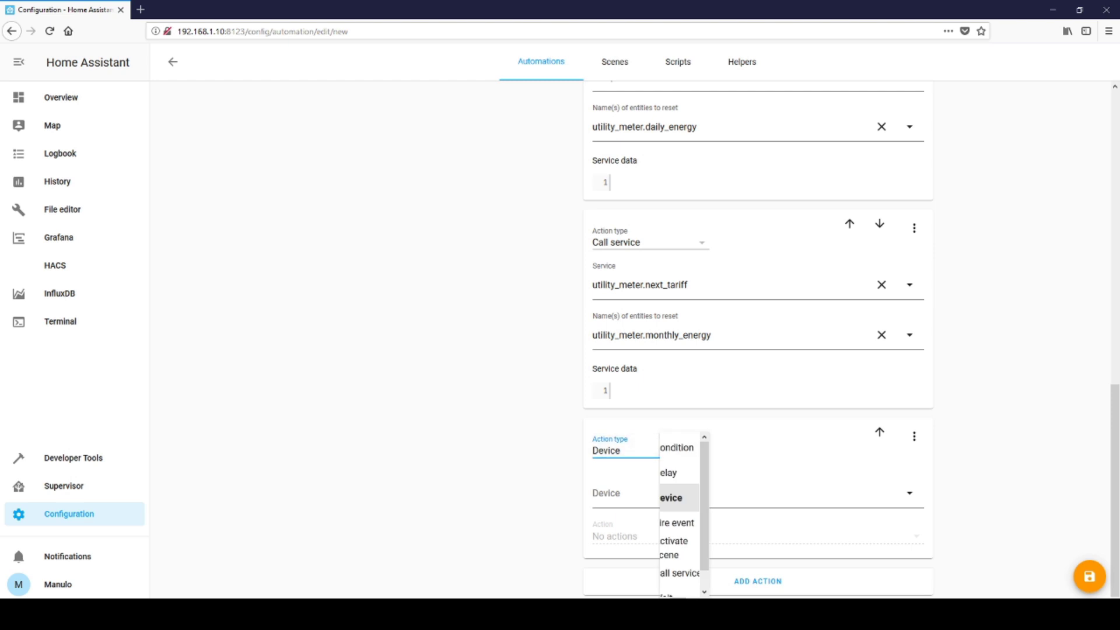
pyautogui.click(679, 573)
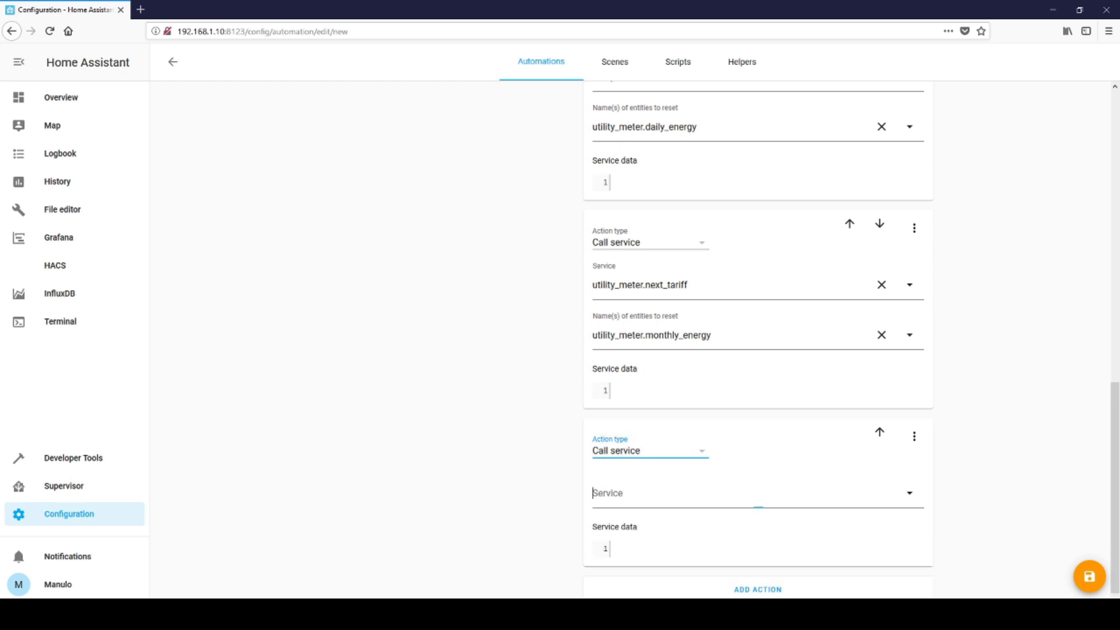
pyautogui.scroll(-15, 676, 327)
pyautogui.scroll(-10, 677, 327)
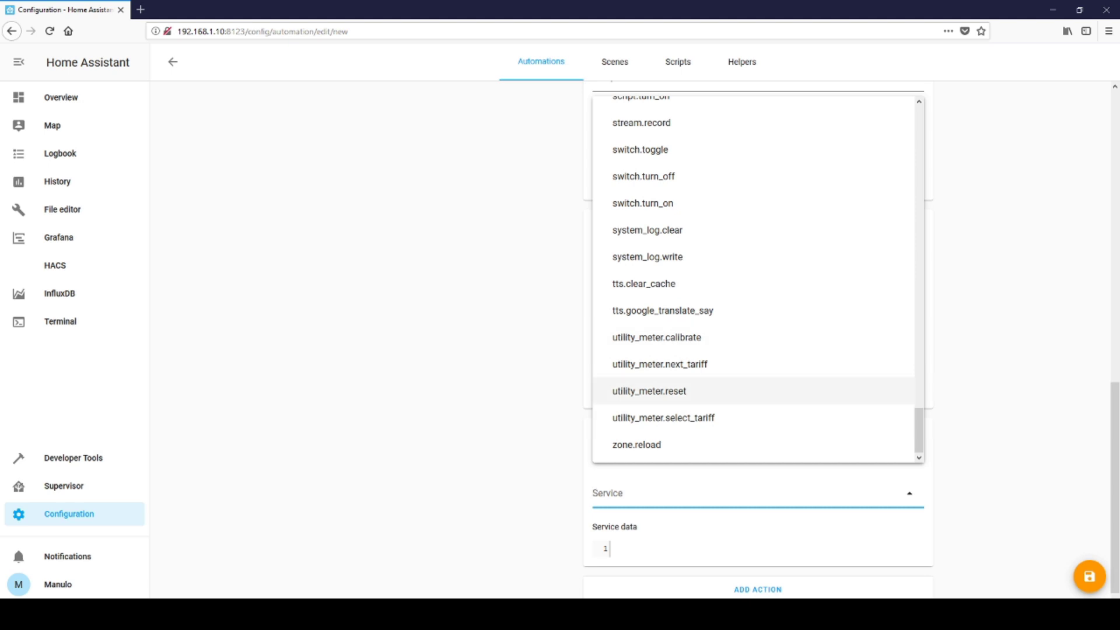
pyautogui.click(660, 364)
# Step: Set the target entity of the third action to utility_meter.year_energy
pyautogui.scroll(-1, 659, 364)
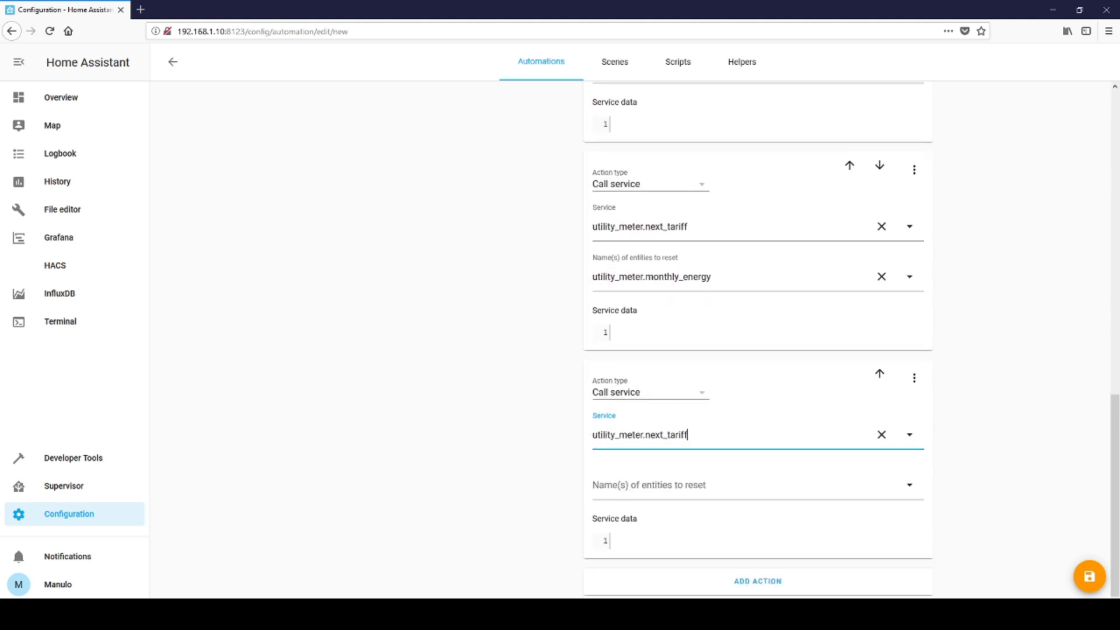
pyautogui.click(649, 485)
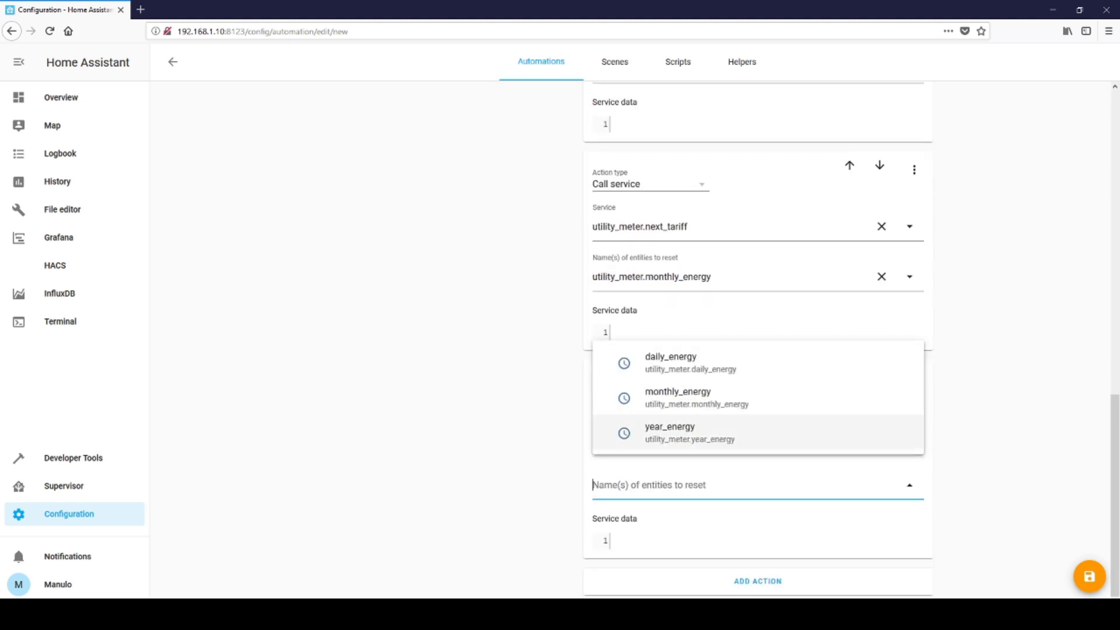
pyautogui.click(671, 433)
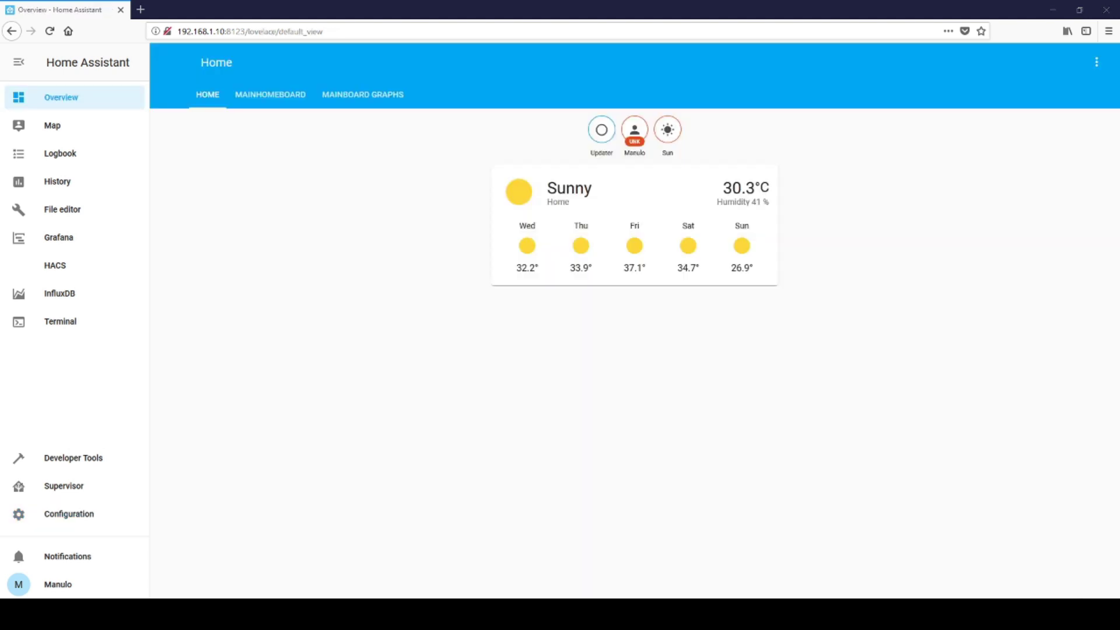
# Step: Add an Entities card to the Home view with sensor.monthly_energy_offpeak, sensor.monthly_energy_peak and utility_meter.monthly_energy, and save it
pyautogui.click(1097, 62)
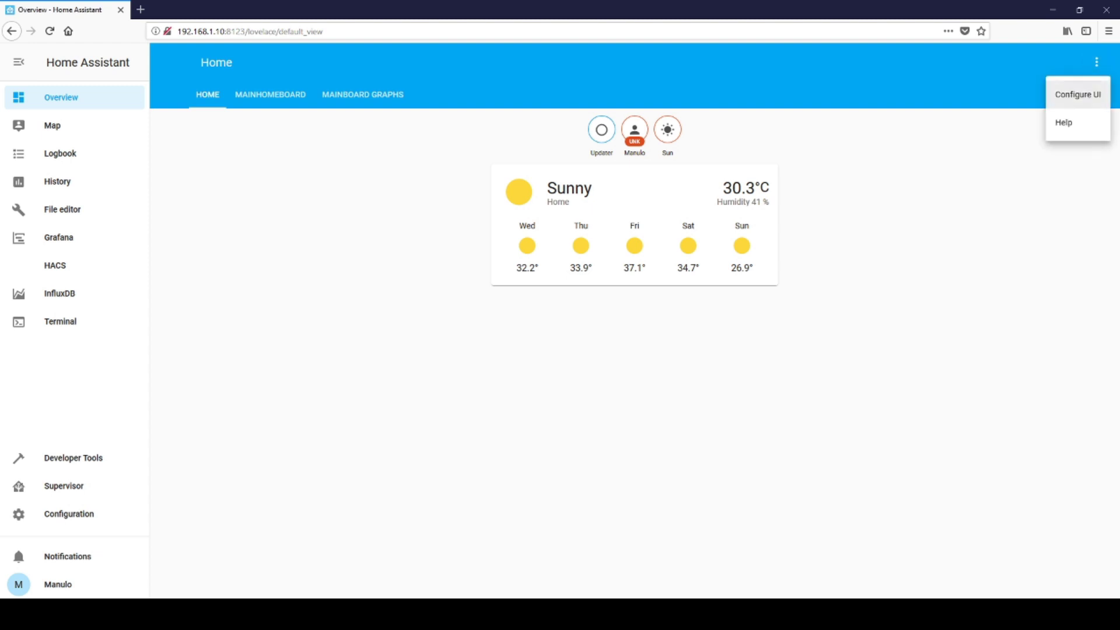
pyautogui.click(1076, 92)
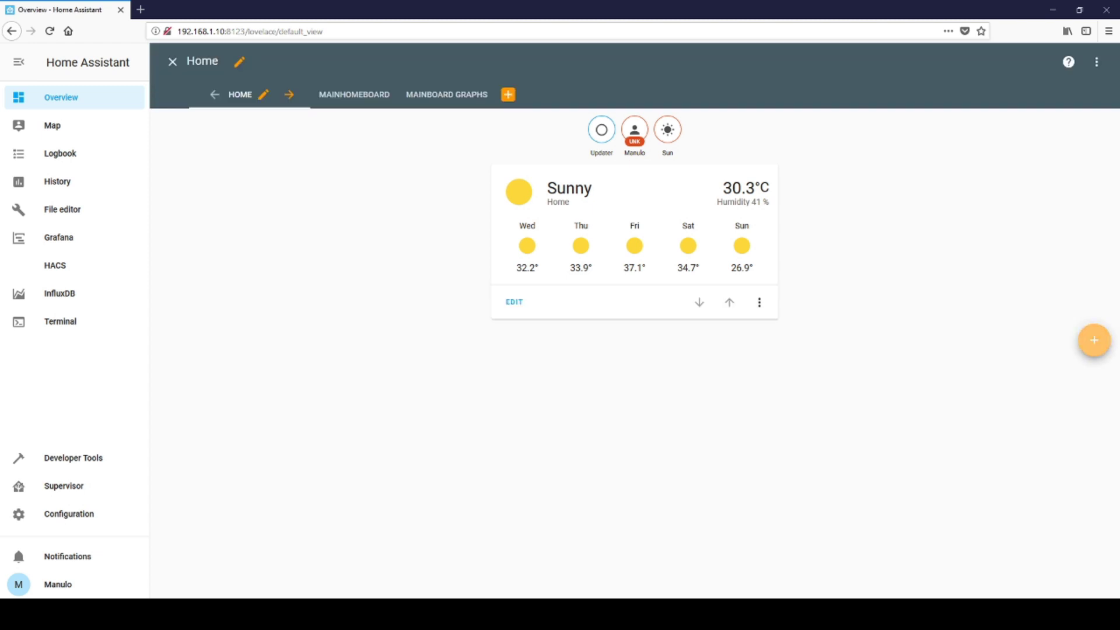
pyautogui.click(1094, 340)
pyautogui.click(745, 233)
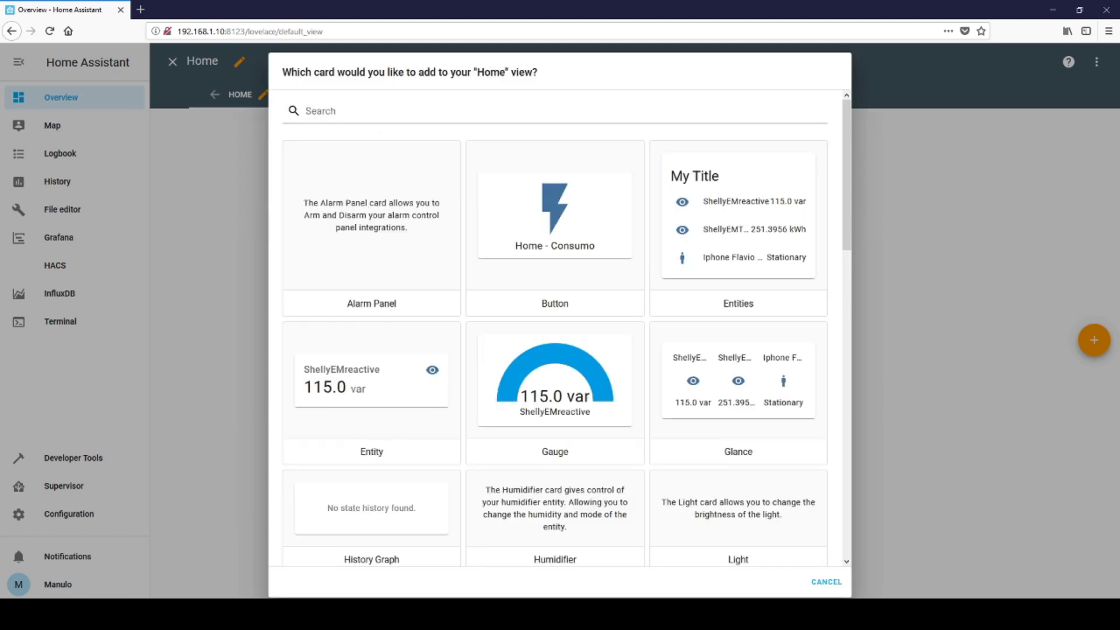
pyautogui.click(737, 228)
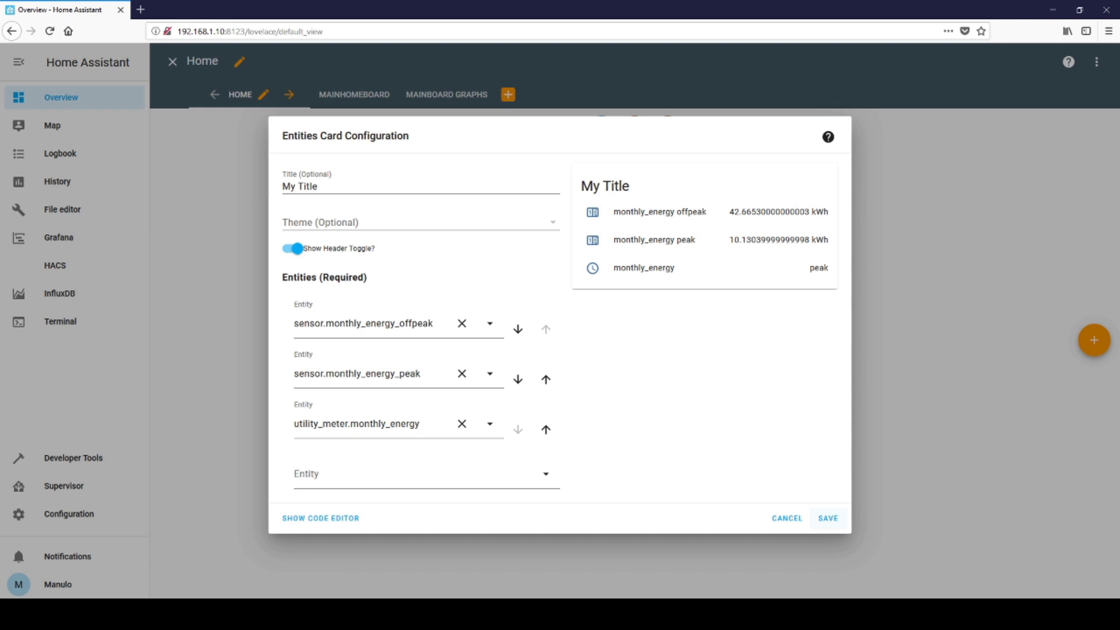
pyautogui.click(827, 518)
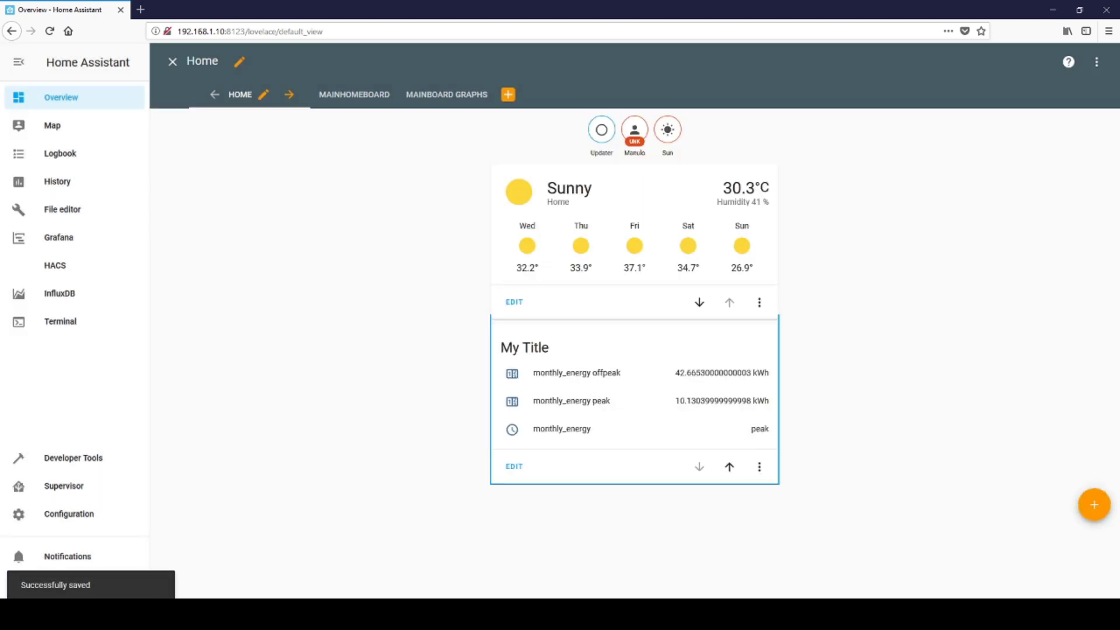
# Step: Change the title of the monthly energy entities card to Monthly and save the card
pyautogui.doubleClick(535, 347)
pyautogui.click(514, 466)
pyautogui.tripleClick(300, 178)
pyautogui.write('Montl')
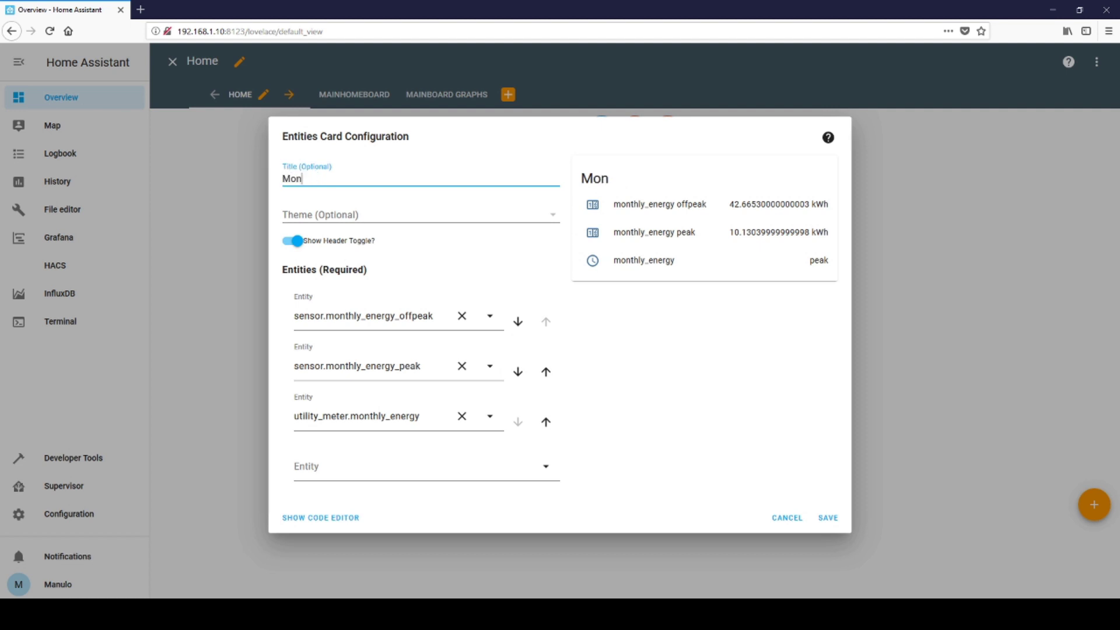
pyautogui.write('hly')
pyautogui.click(826, 517)
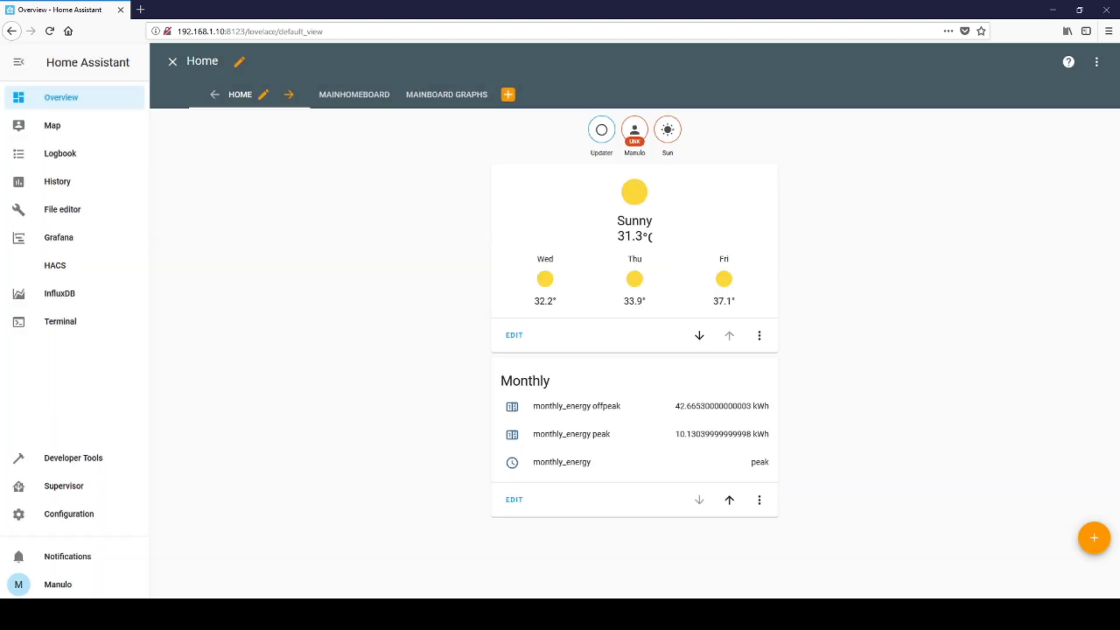